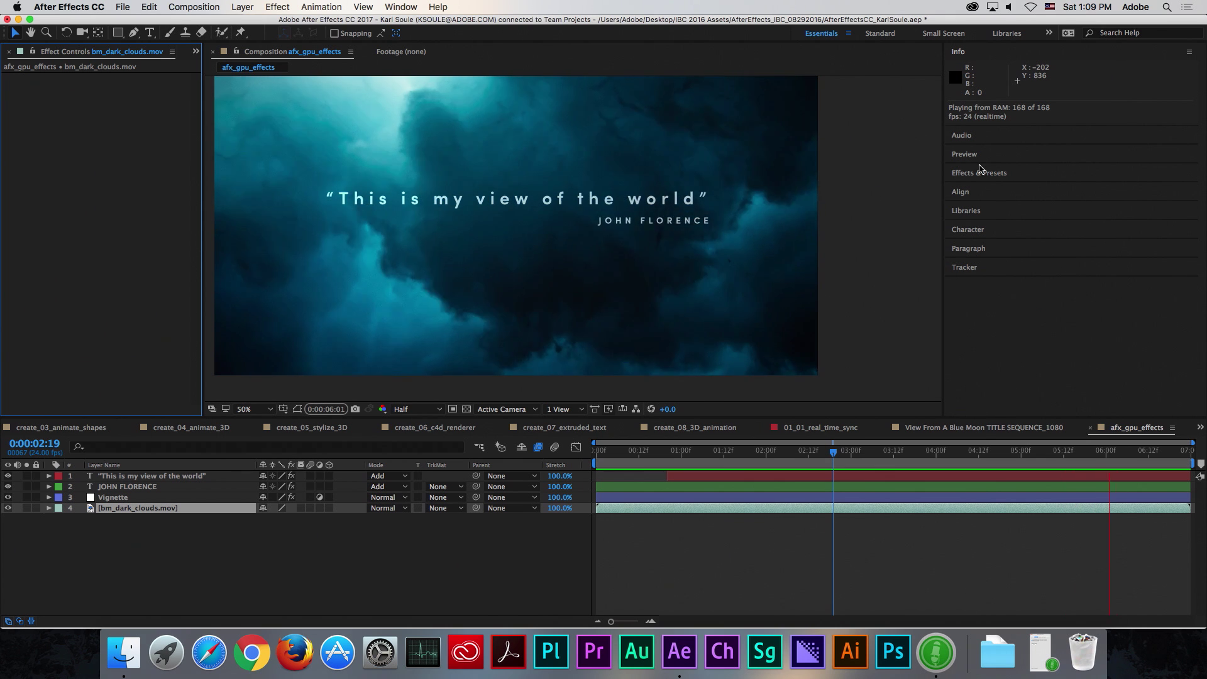
# Step: Apply the Hue/Saturation color correction effect to the bm_dark_clouds.mov layer and set its Master Hue to 25°
pyautogui.click(978, 174)
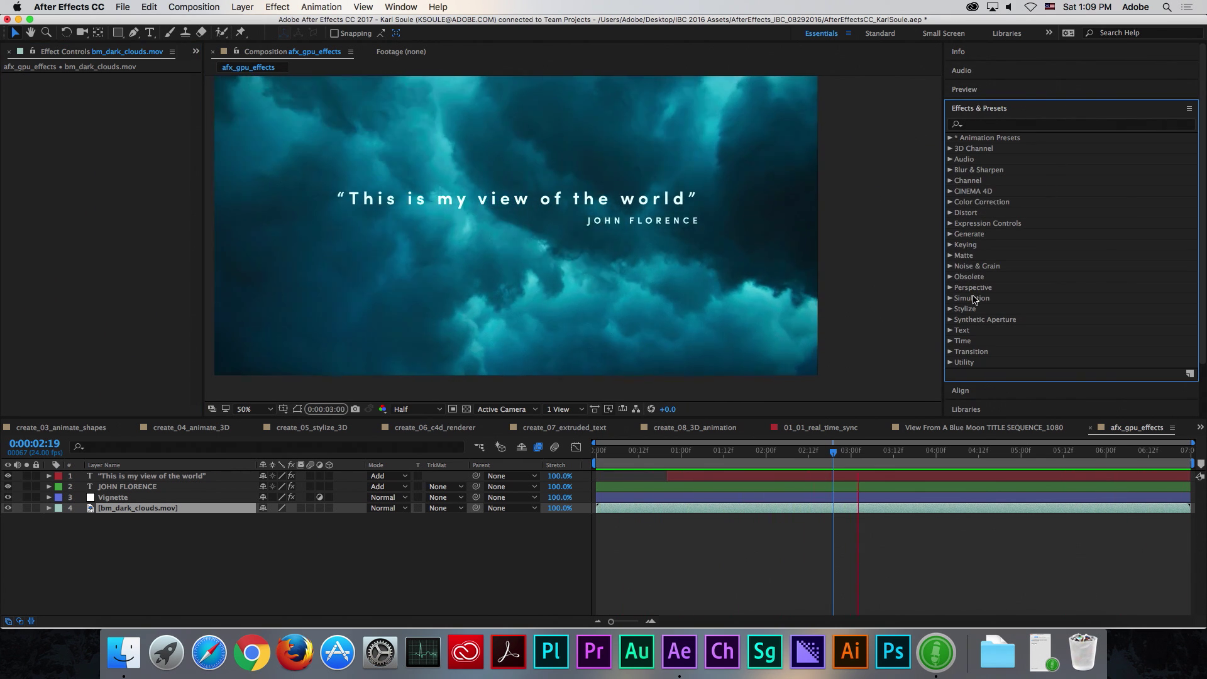
pyautogui.click(950, 202)
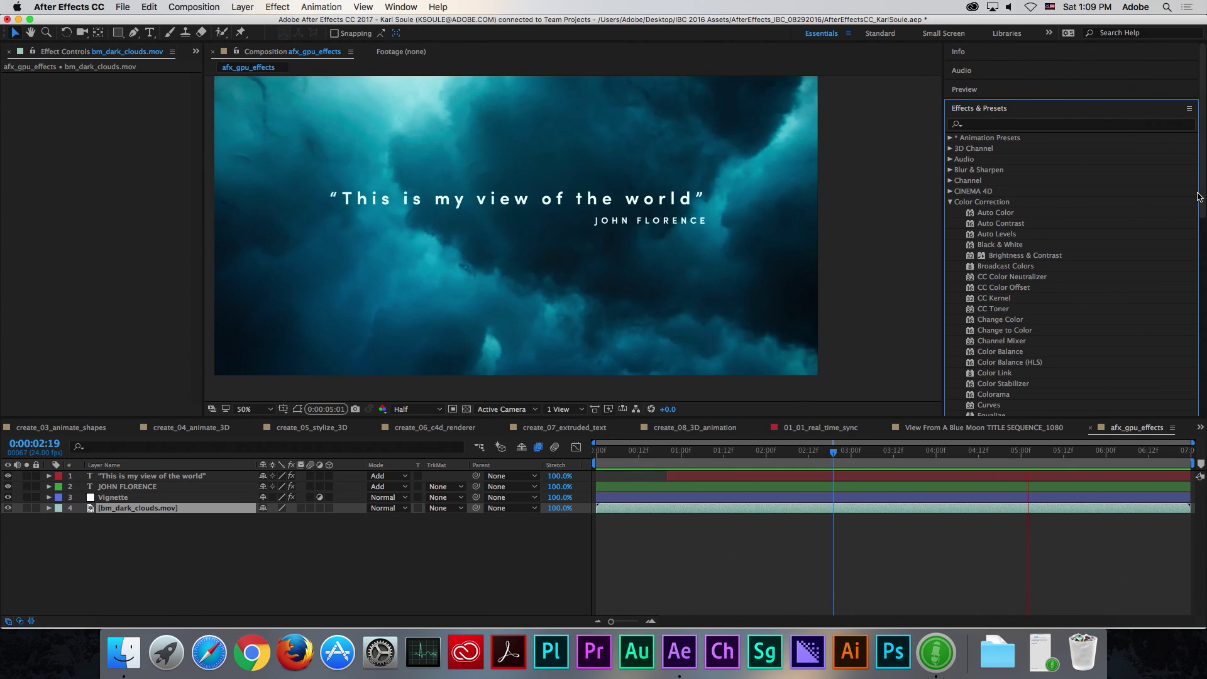
pyautogui.moveTo(1205, 192); pyautogui.dragTo(1204, 317)
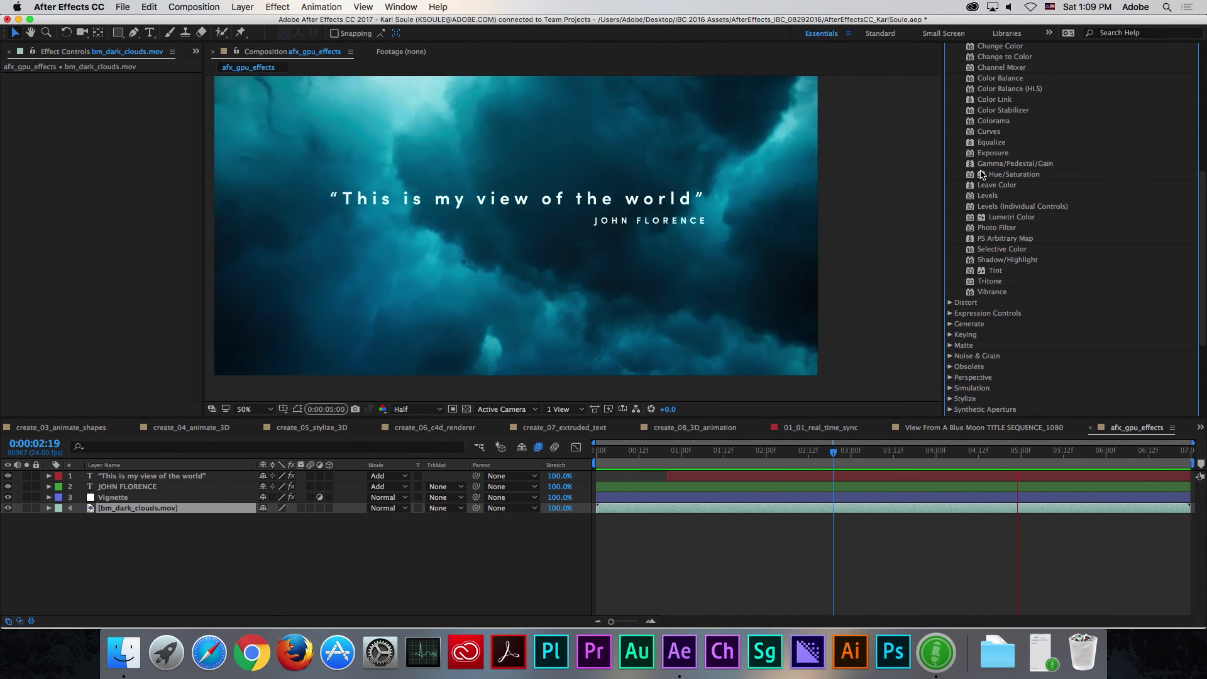
pyautogui.moveTo(982, 176); pyautogui.dragTo(919, 512)
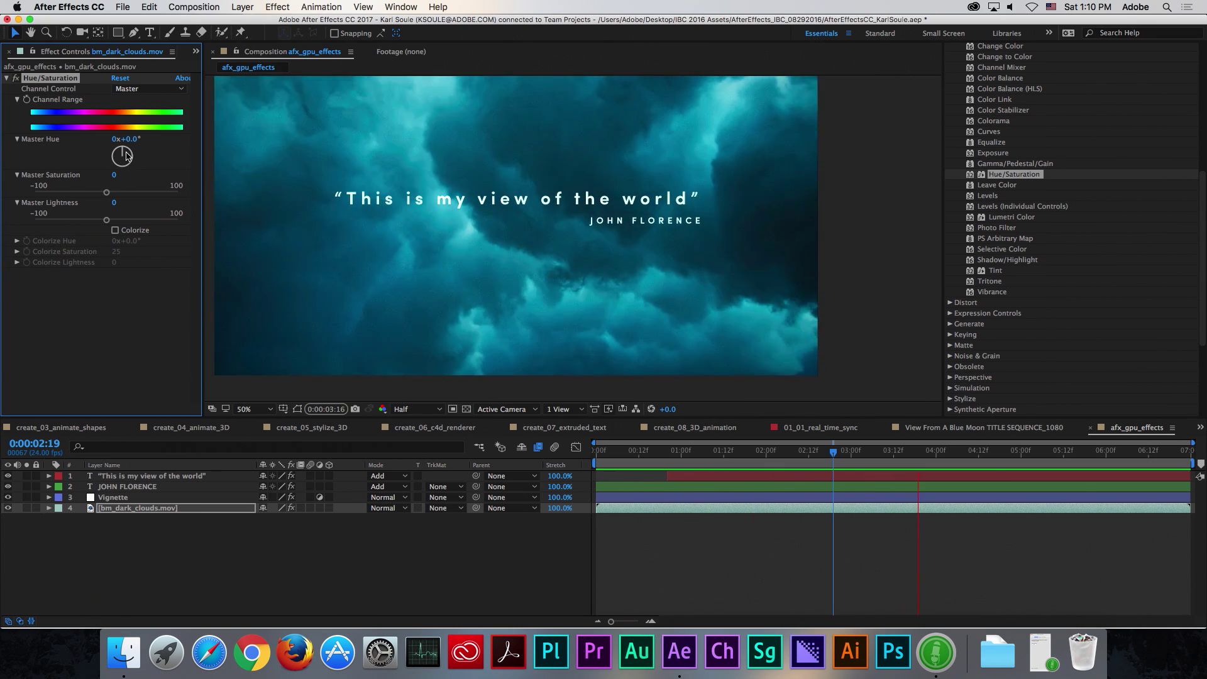
pyautogui.moveTo(130, 163); pyautogui.dragTo(126, 154)
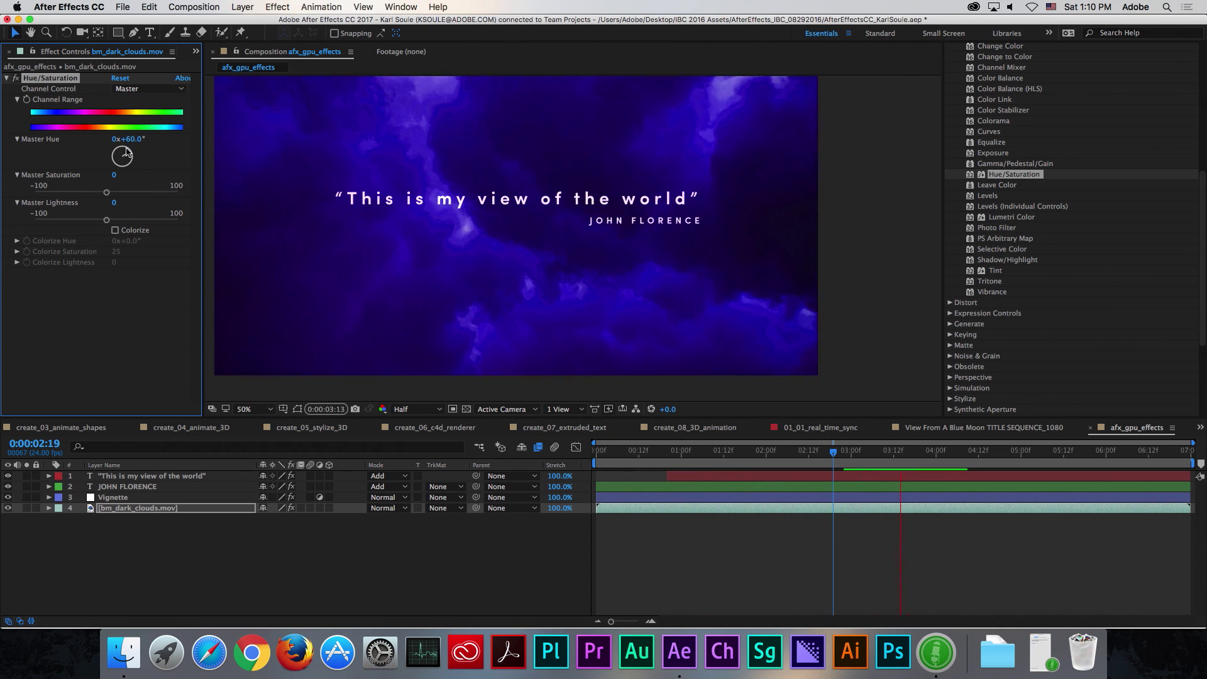
pyautogui.moveTo(125, 153); pyautogui.dragTo(133, 159)
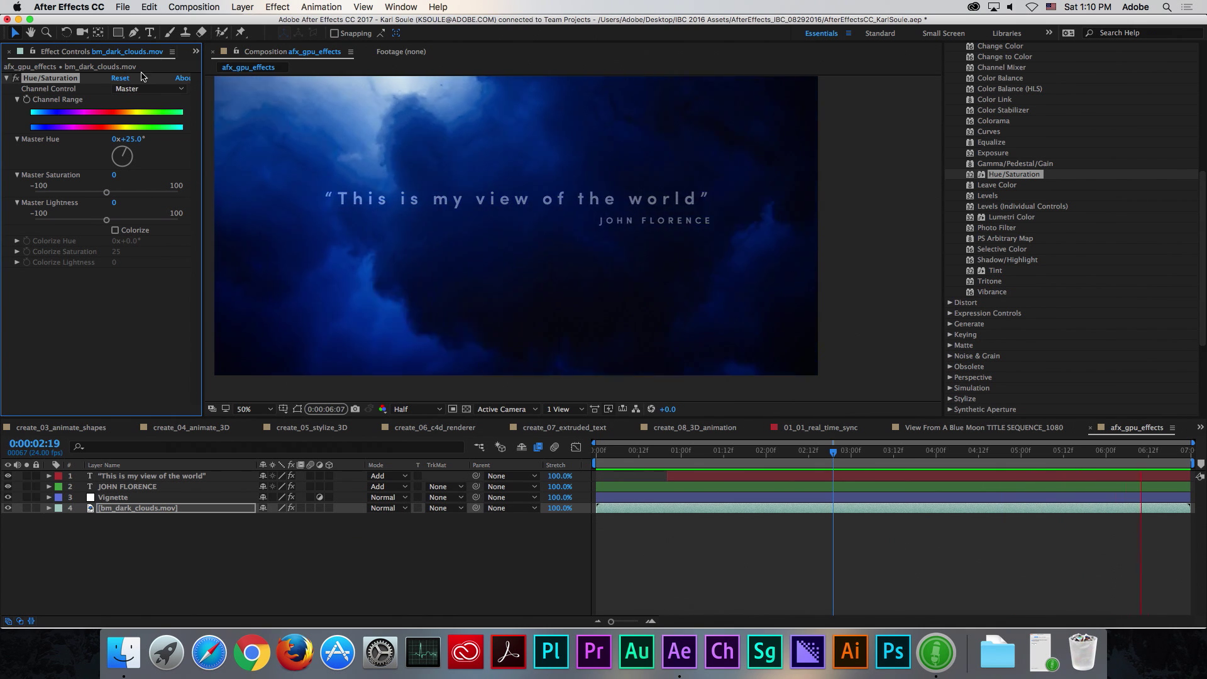
# Step: Show the project's item list down to the compositions in the 03. Live Text Templates folder
pyautogui.click(193, 56)
pyautogui.click(214, 67)
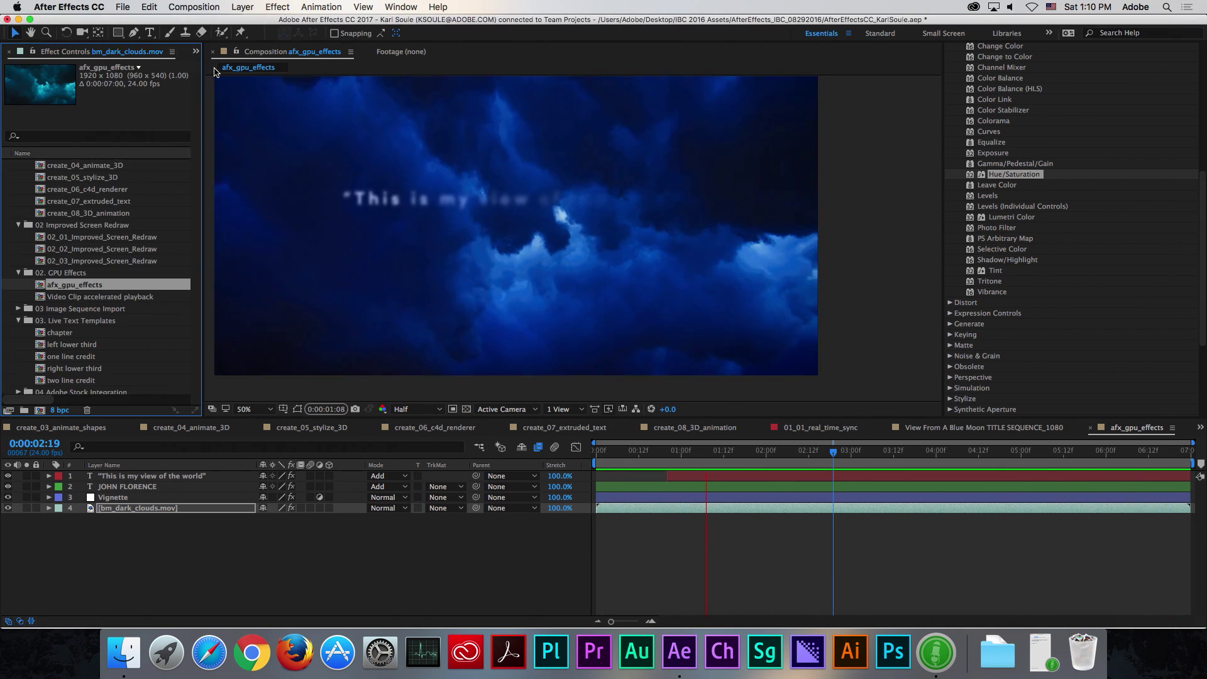
pyautogui.scroll(-2, 68, 265)
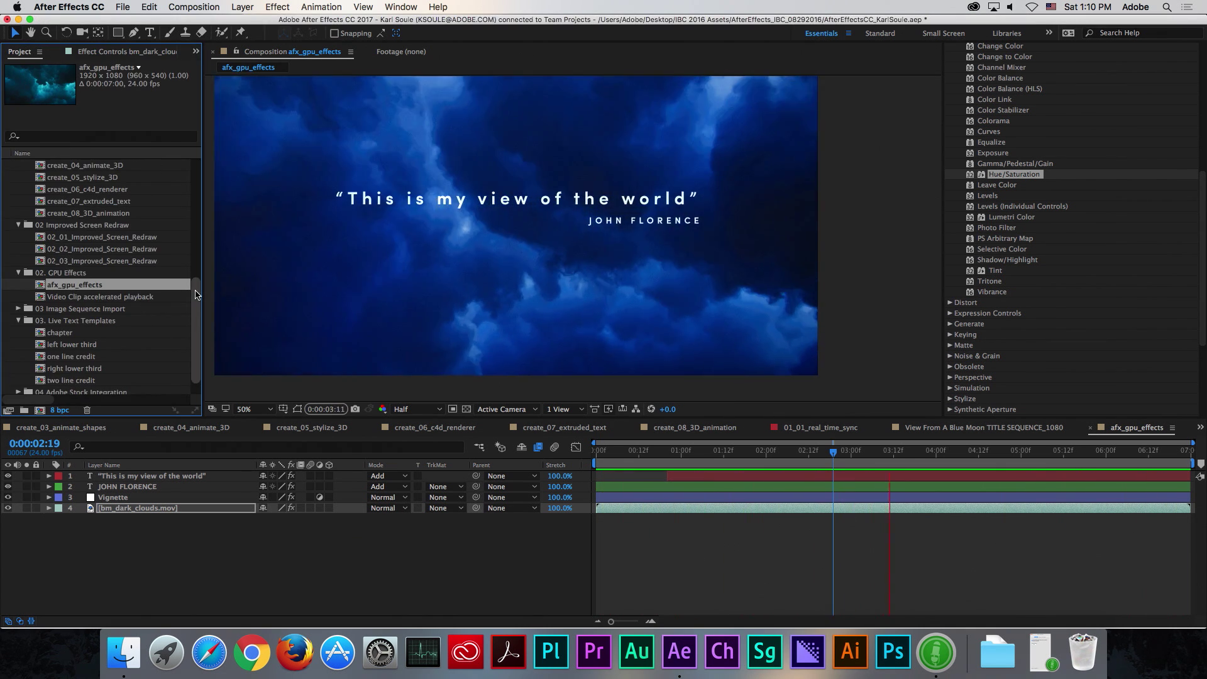
# Step: Switch to Premiere Pro, open the recent PremiereProCC_IBC project named after its presenter, and move the sequence playhead to 00:00:57:09
pyautogui.click(595, 648)
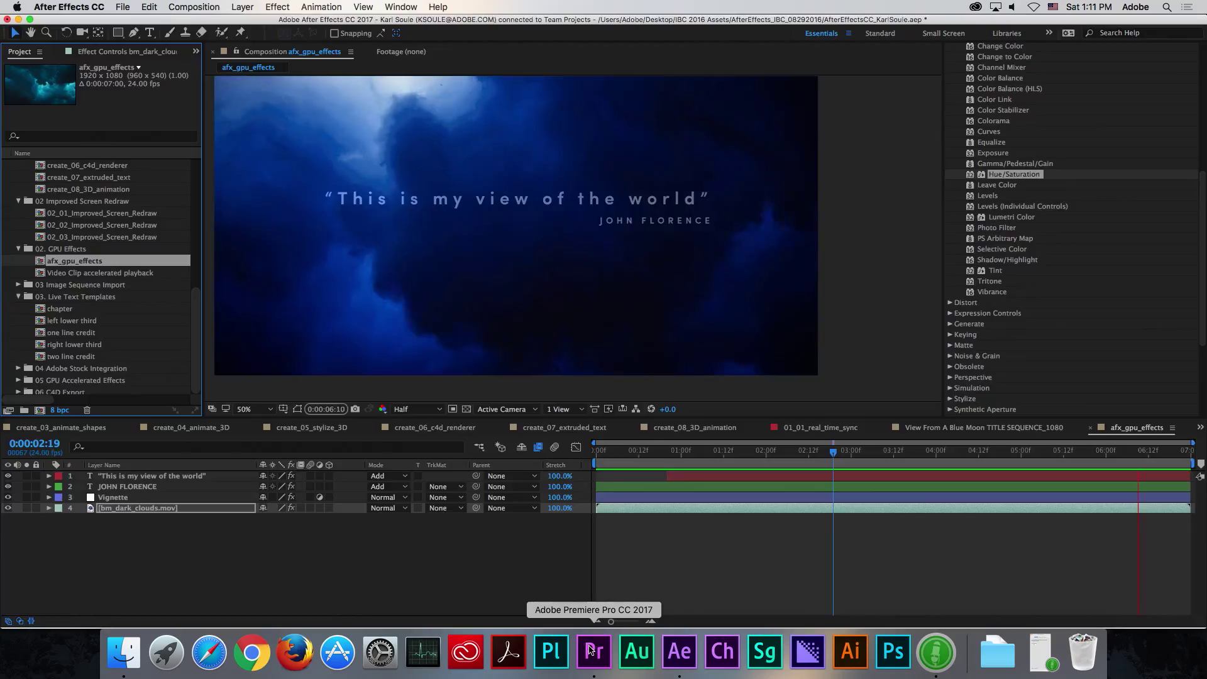
pyautogui.click(593, 651)
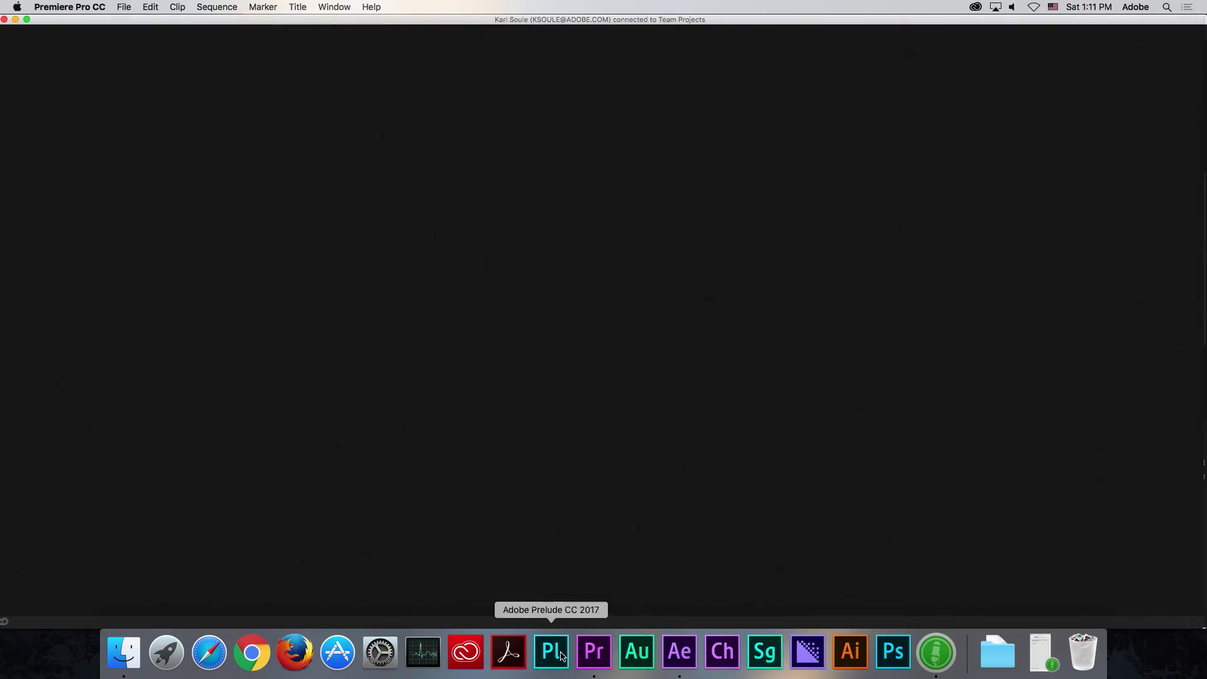
pyautogui.click(120, 7)
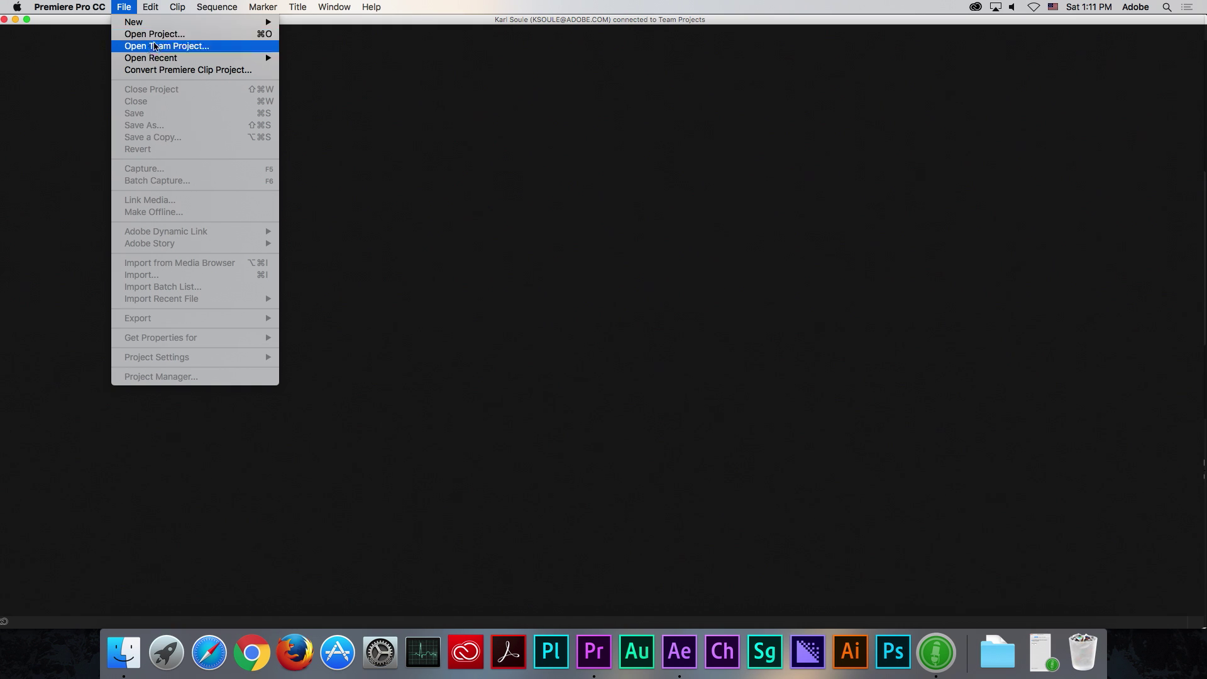
pyautogui.moveTo(168, 57)
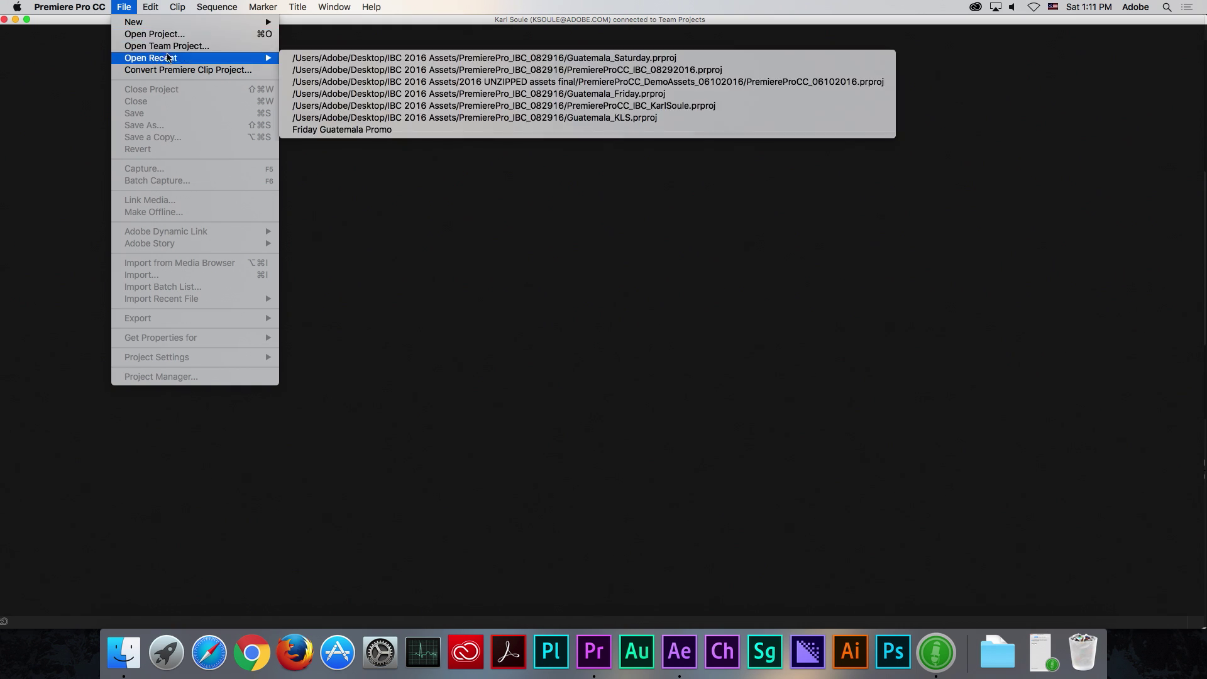
pyautogui.click(366, 106)
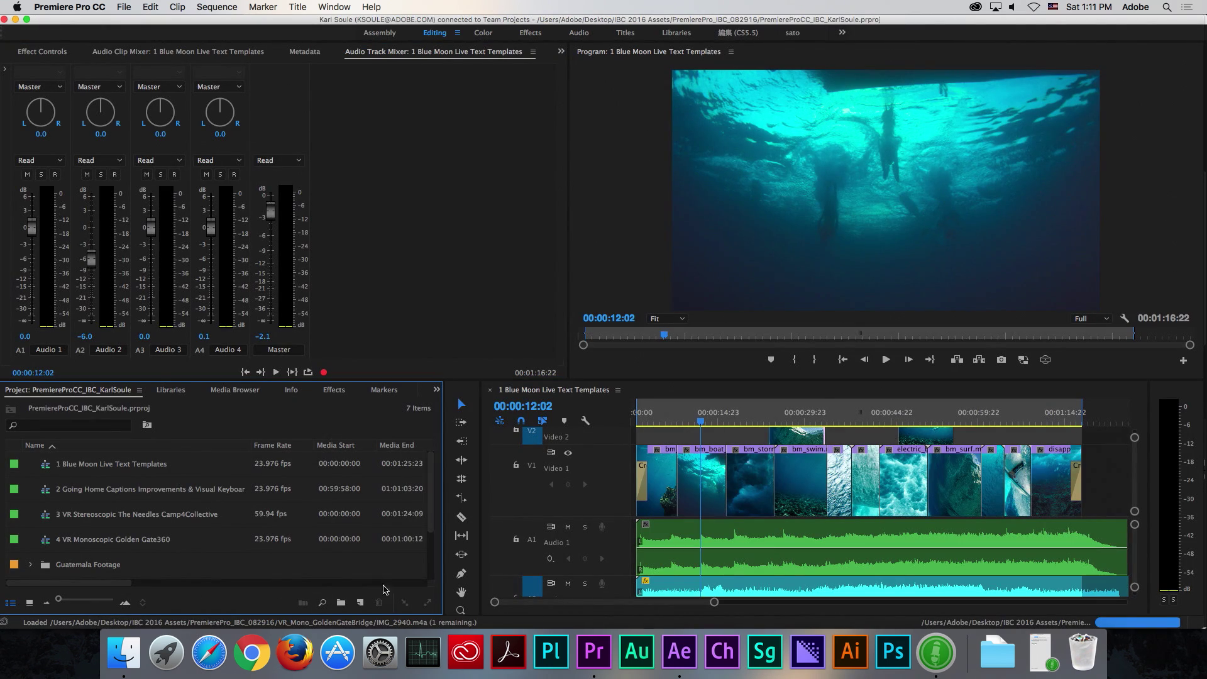
pyautogui.click(935, 415)
pyautogui.moveTo(972, 413); pyautogui.dragTo(965, 450)
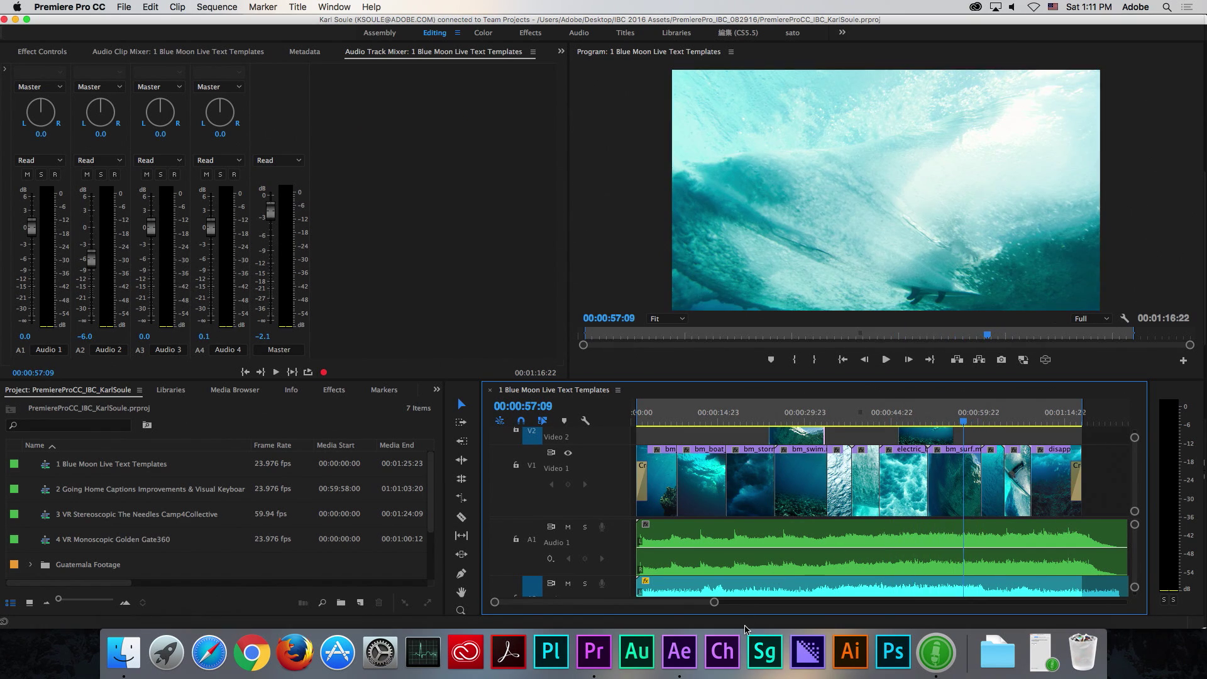
# Step: Switch back to After Effects, open the chapter composition from 03. Live Text Templates and preview its title animation
pyautogui.press('super+Tab')
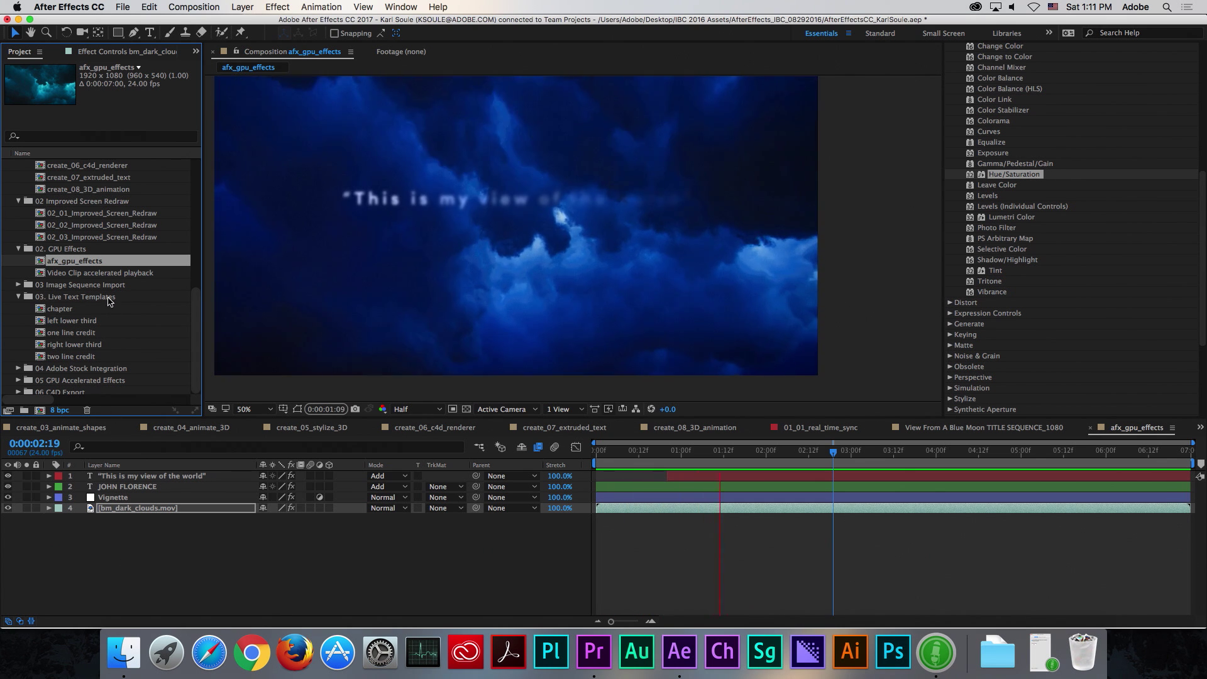
pyautogui.doubleClick(41, 309)
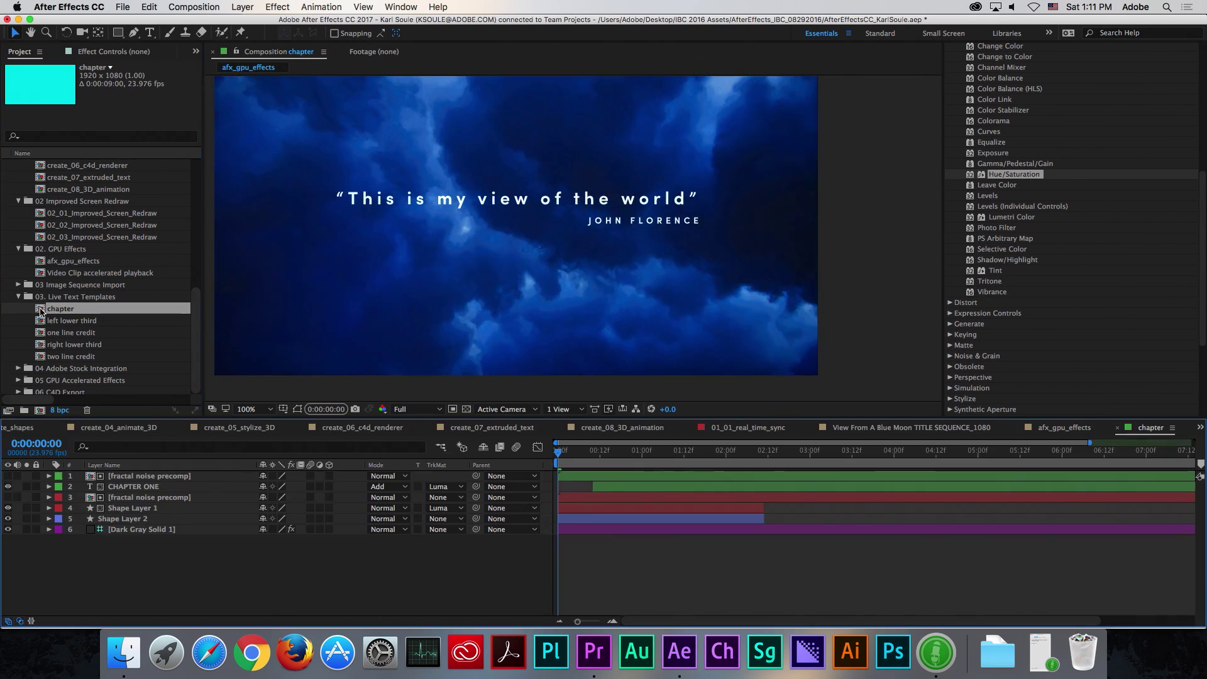
pyautogui.press('space')
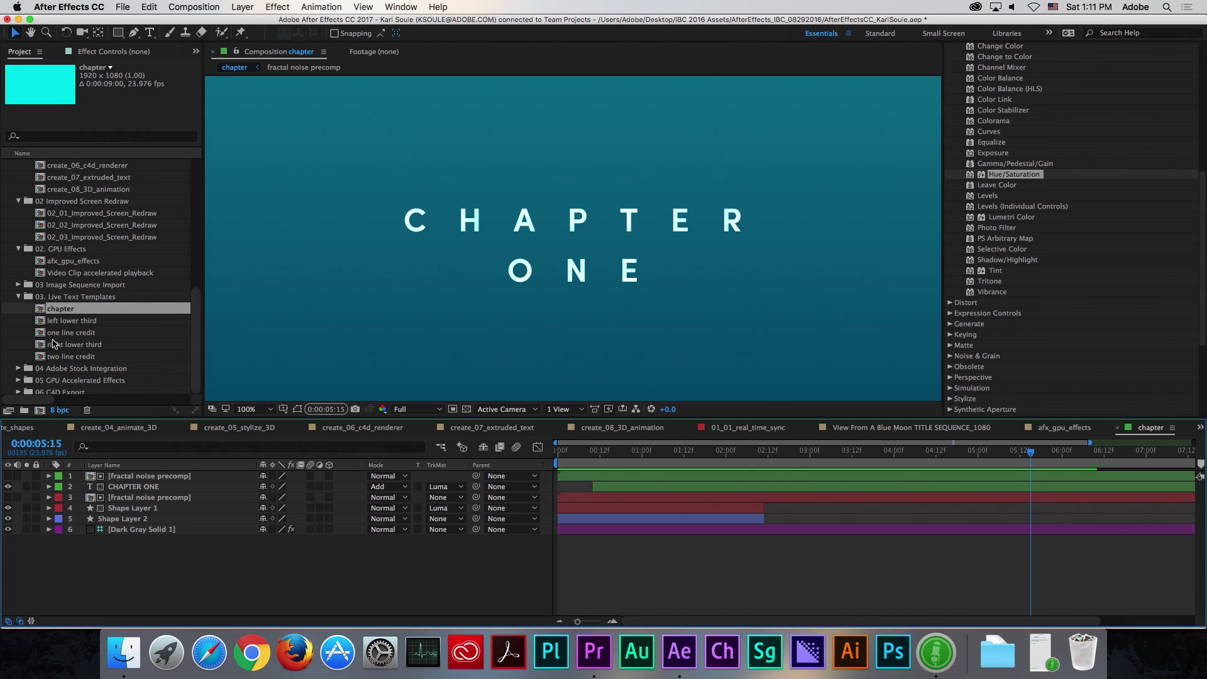
# Step: Bring the chapter composition from the After Effects project into the open Premiere Pro project
pyautogui.click(39, 310)
pyautogui.moveTo(60, 331); pyautogui.dragTo(158, 491)
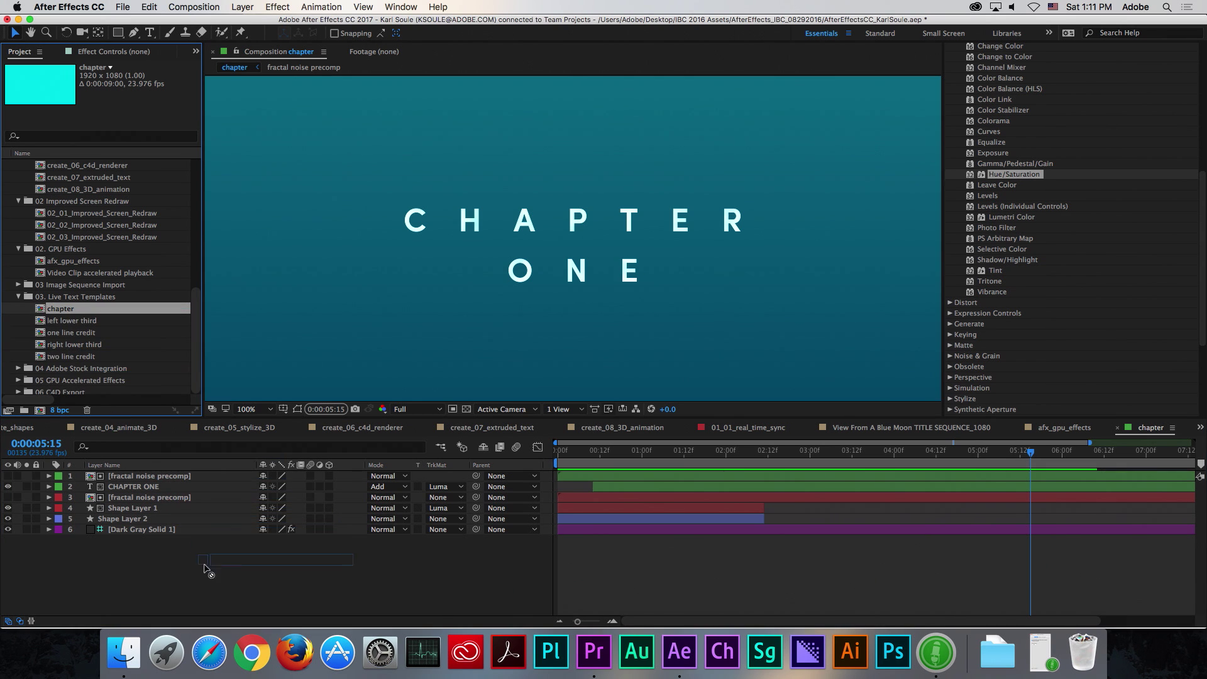
pyautogui.press('super+Tab')
pyautogui.moveTo(209, 582); pyautogui.dragTo(202, 532)
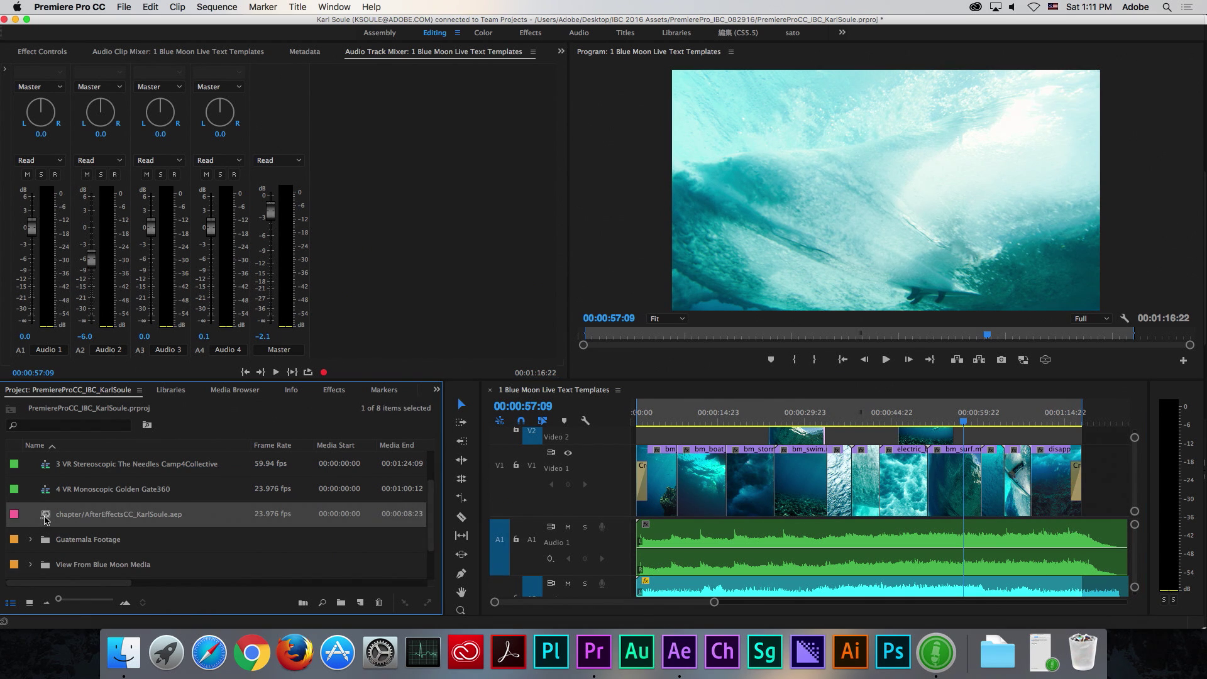
# Step: Load the imported chapter composition into the source monitor and scrub through it to 00:00:02:11
pyautogui.doubleClick(45, 517)
pyautogui.click(145, 336)
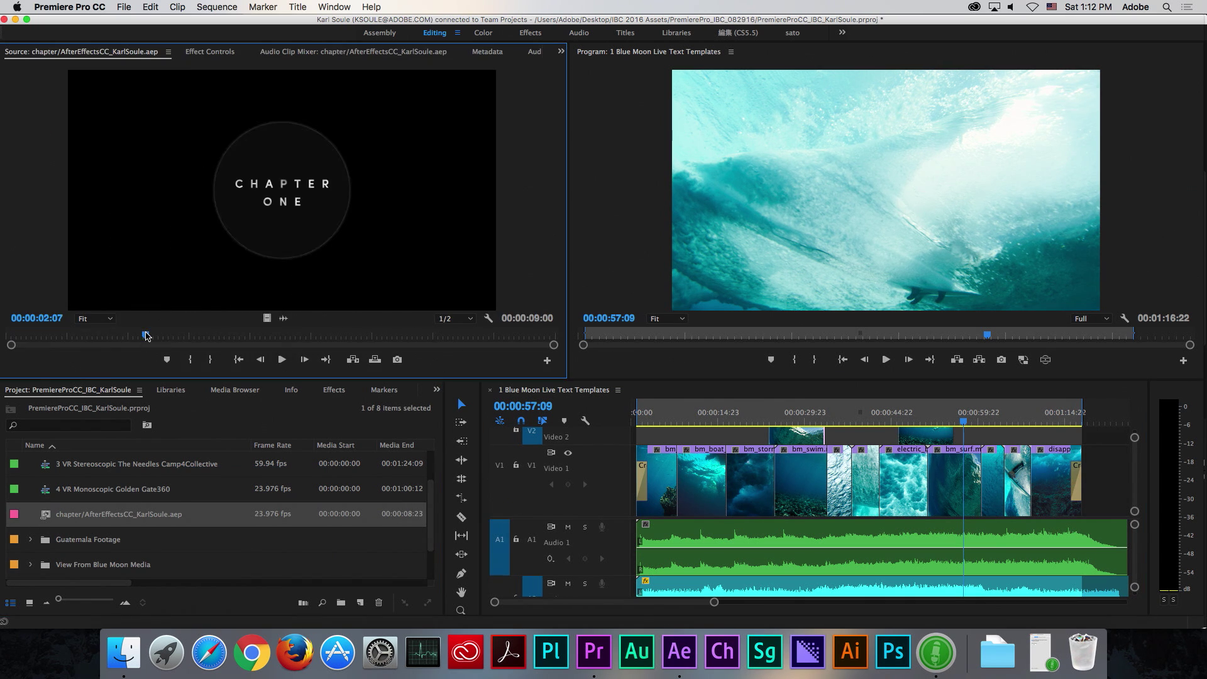
pyautogui.moveTo(198, 323); pyautogui.dragTo(157, 324)
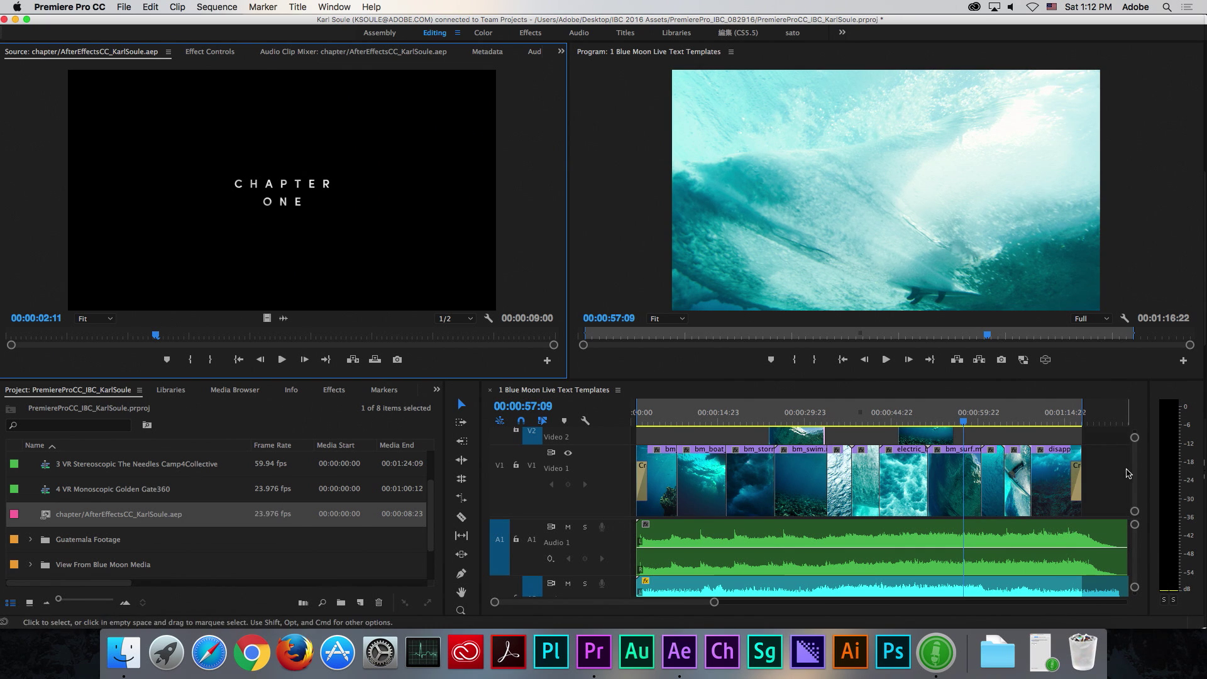
# Step: Target track V4, place the chapter clip there so it ends at 00:00:57:09, and move the playhead to 00:00:50:18
pyautogui.hscroll(2, 1126, 473)
pyautogui.scroll(5, 1120, 472)
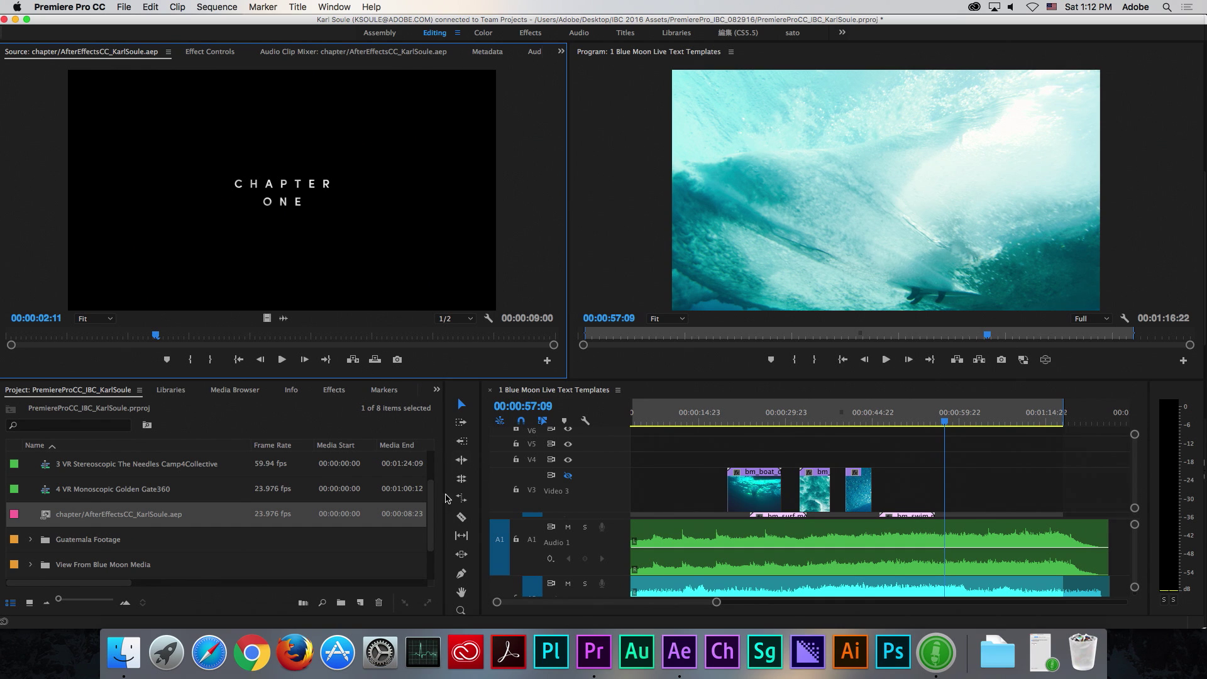
pyautogui.click(492, 467)
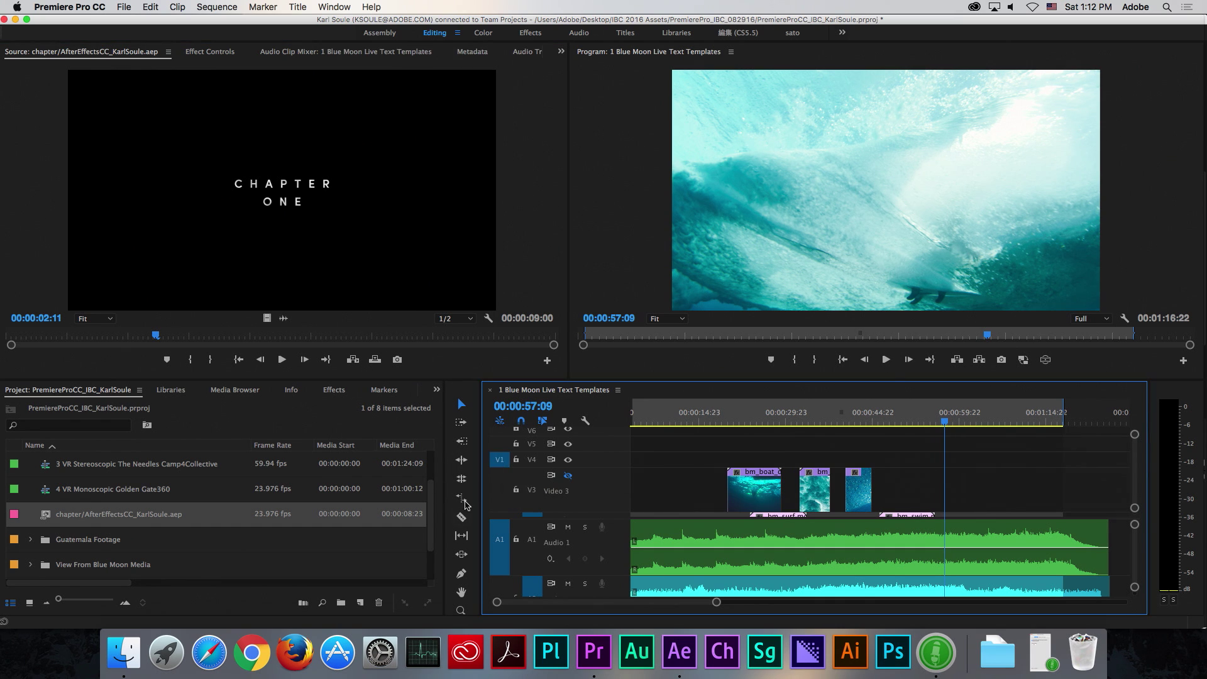
pyautogui.click(267, 321)
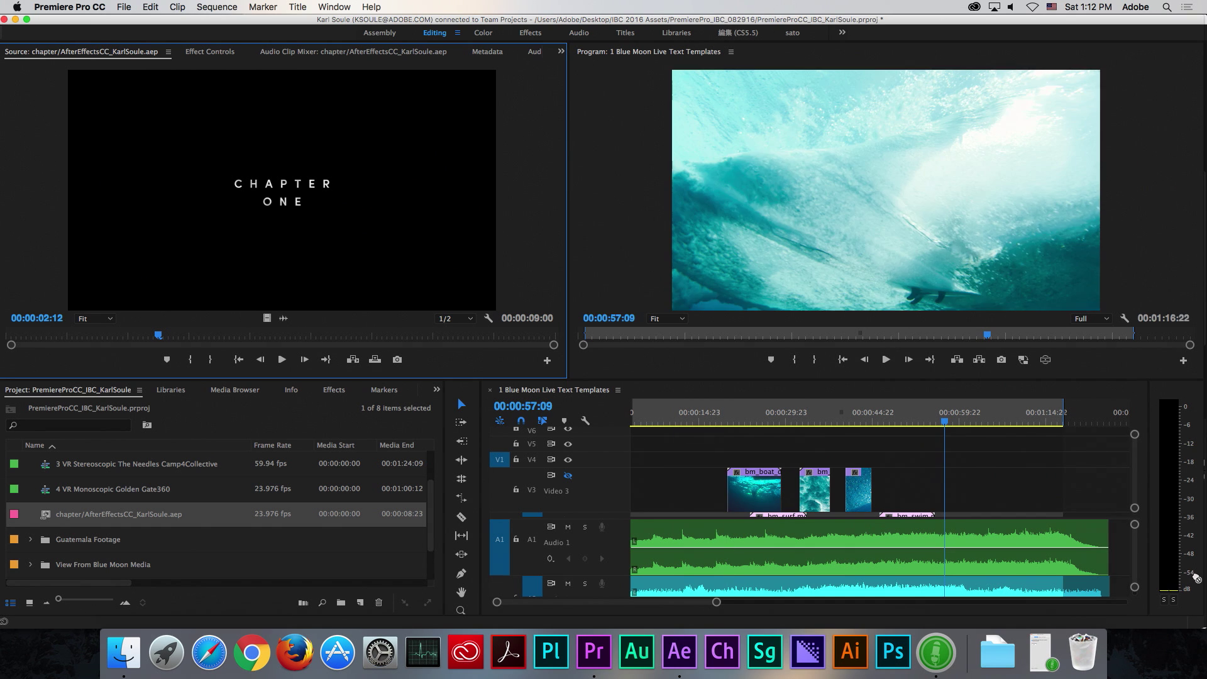
pyautogui.moveTo(1134, 531); pyautogui.dragTo(906, 413)
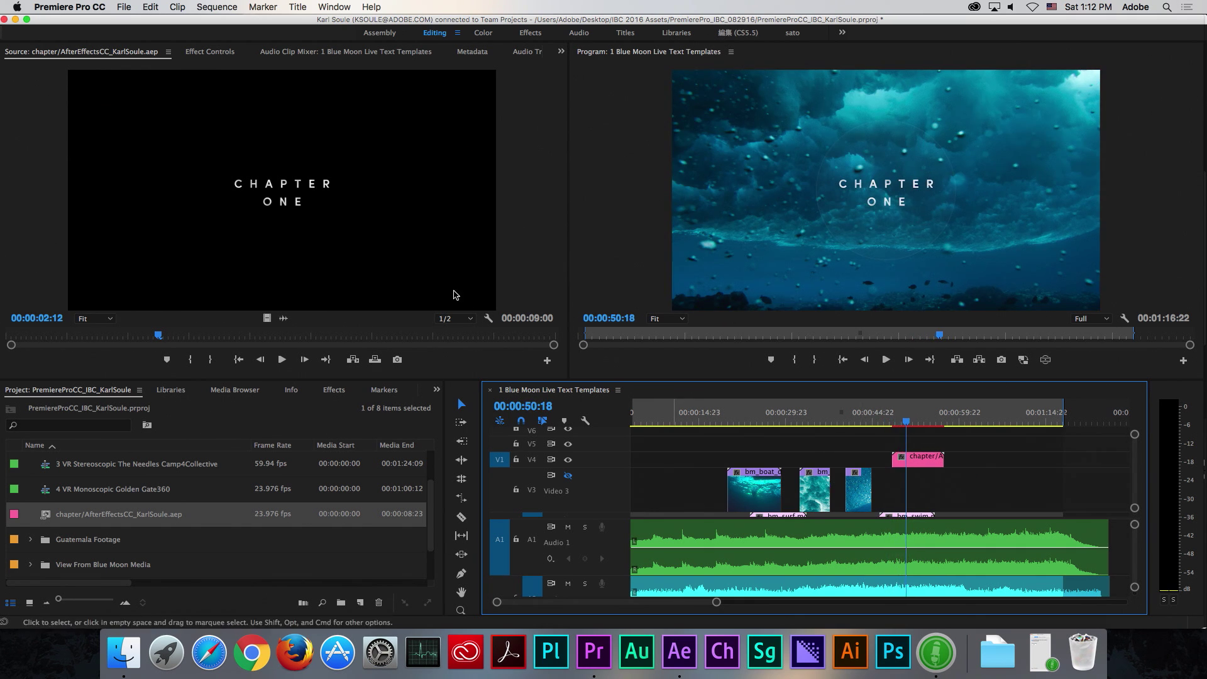
# Step: Select the chapter clip in the sequence and display its master clip's After Effects editable text
pyautogui.press('f')
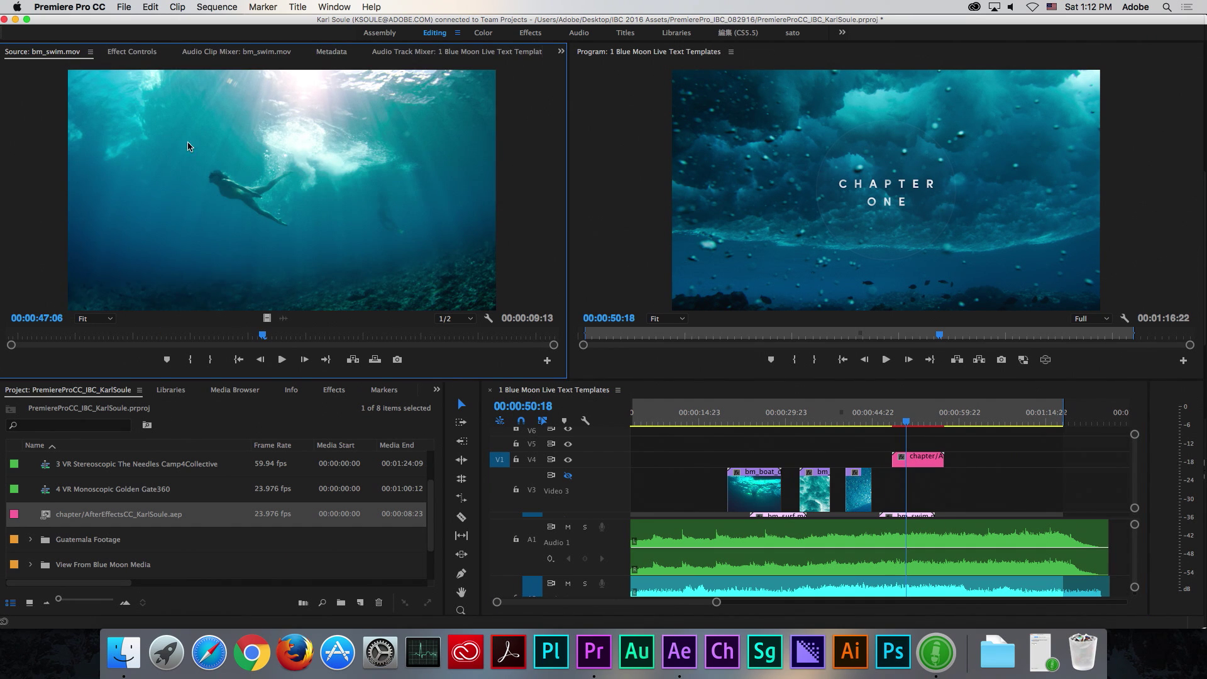
pyautogui.click(140, 54)
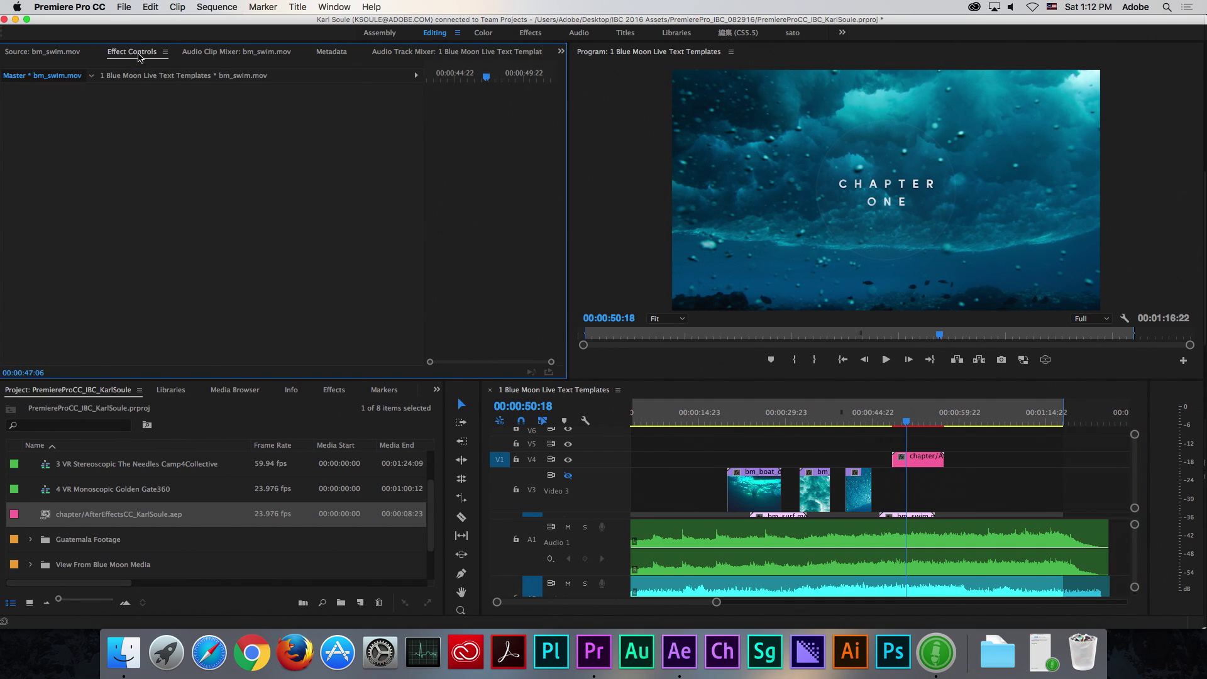
pyautogui.click(917, 467)
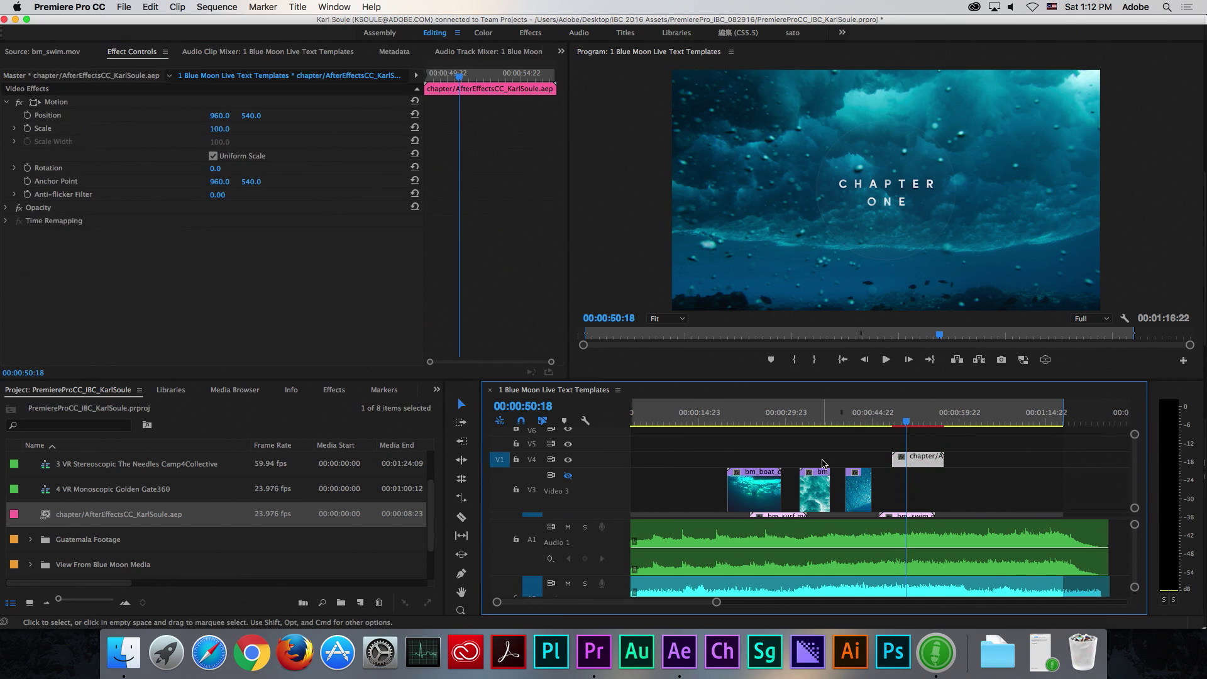
pyautogui.click(46, 76)
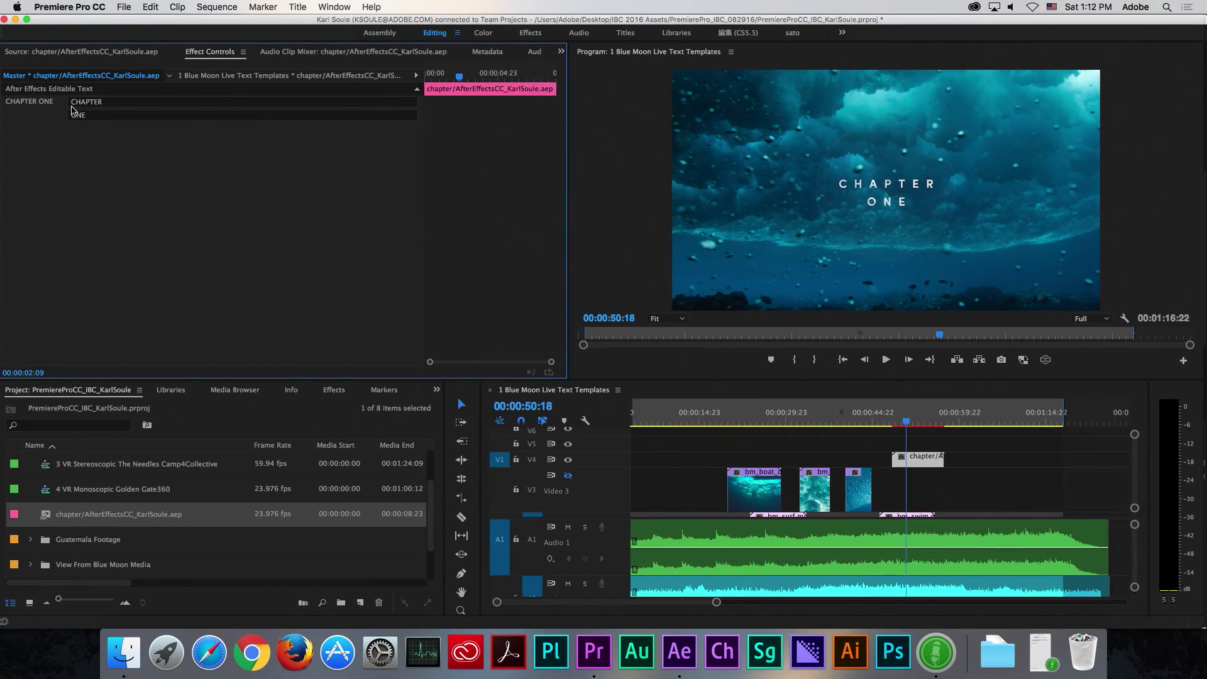
# Step: Move the playhead to 00:00:50:10 and change the chapter title's second text line to TWENTY-SEVEN
pyautogui.click(905, 421)
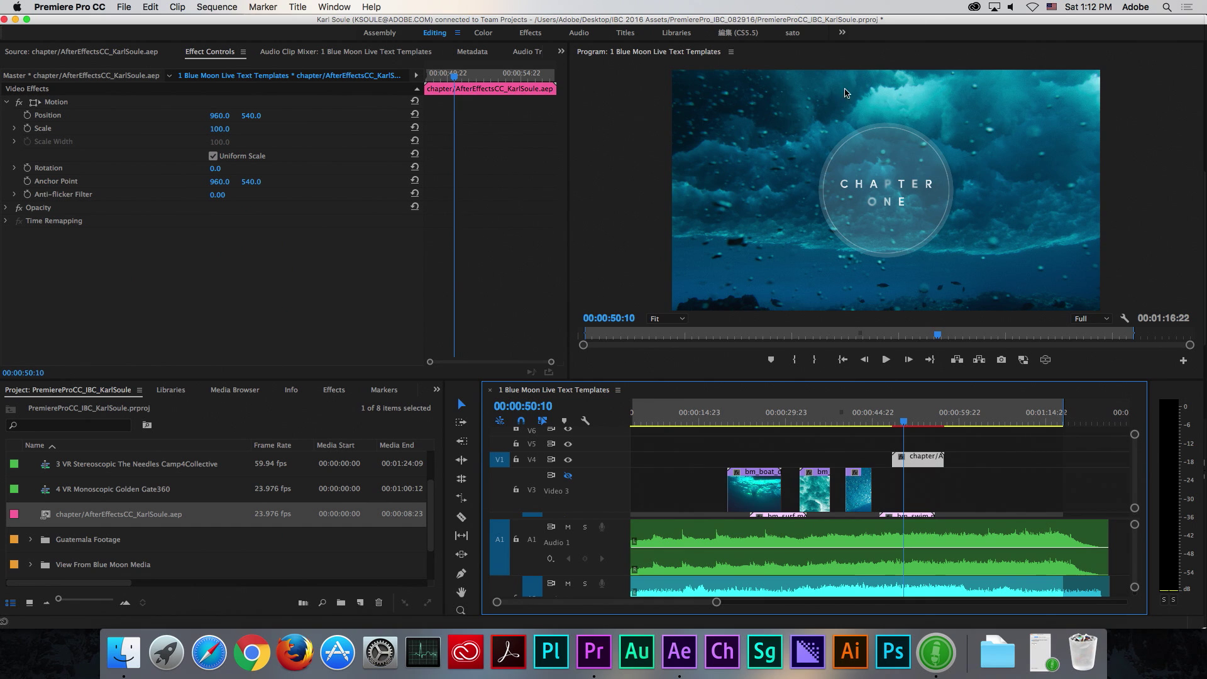
pyautogui.click(112, 77)
pyautogui.click(105, 116)
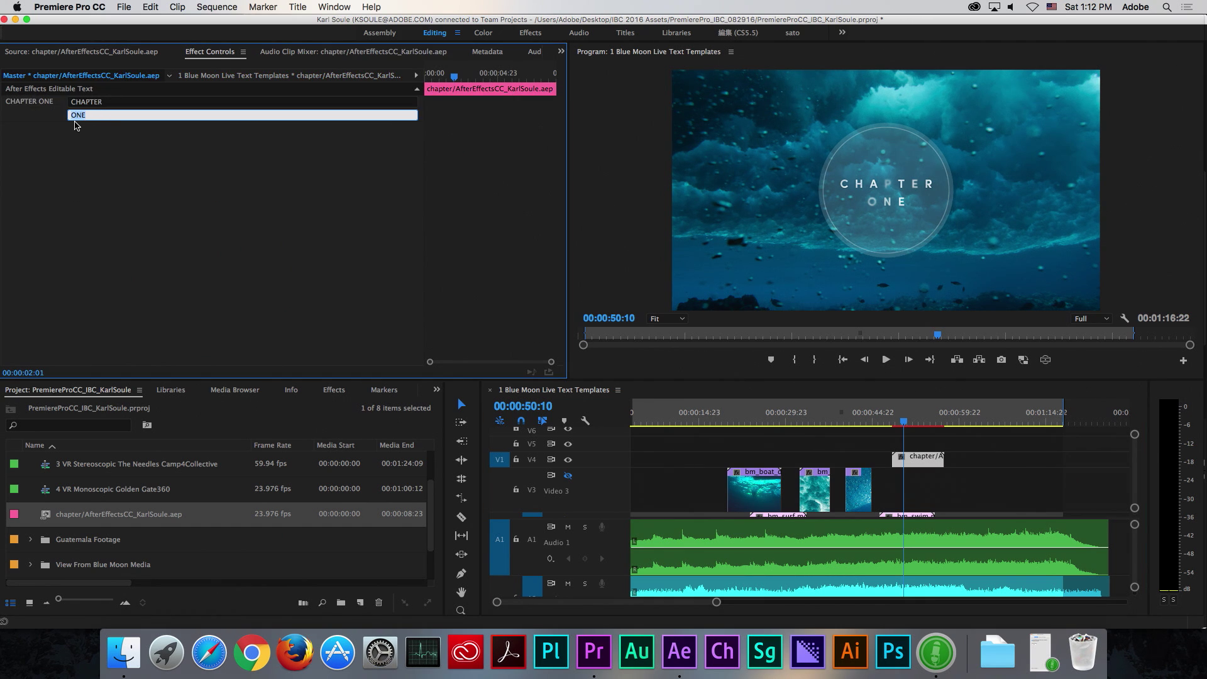
pyautogui.write('TWENTY-SEVEN')
pyautogui.press('Tab')
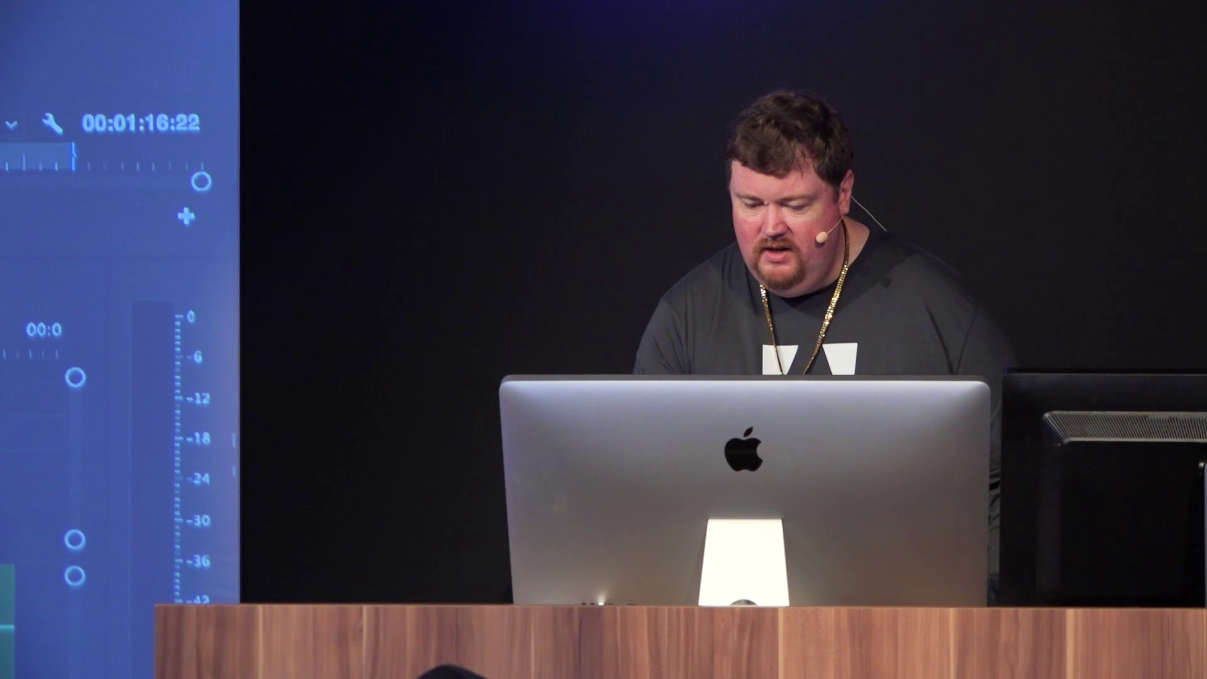
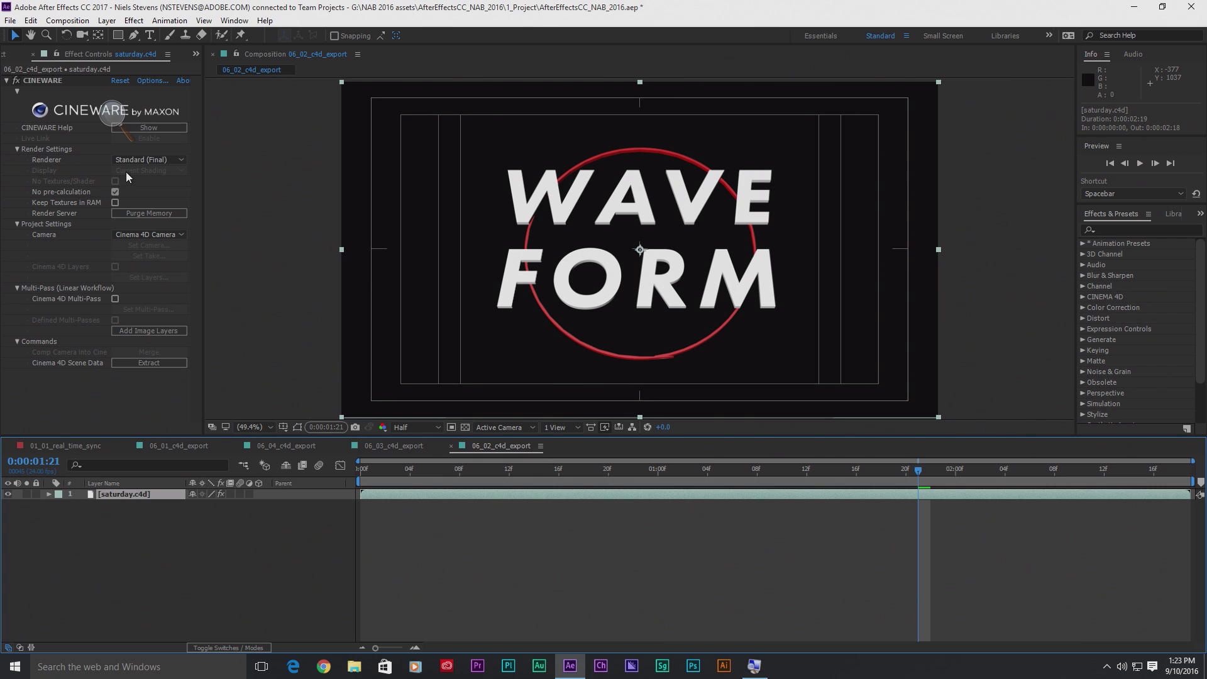
# Step: Open the saturday.c4d layer's original scene for editing in Cinema 4D Lite
pyautogui.click(32, 18)
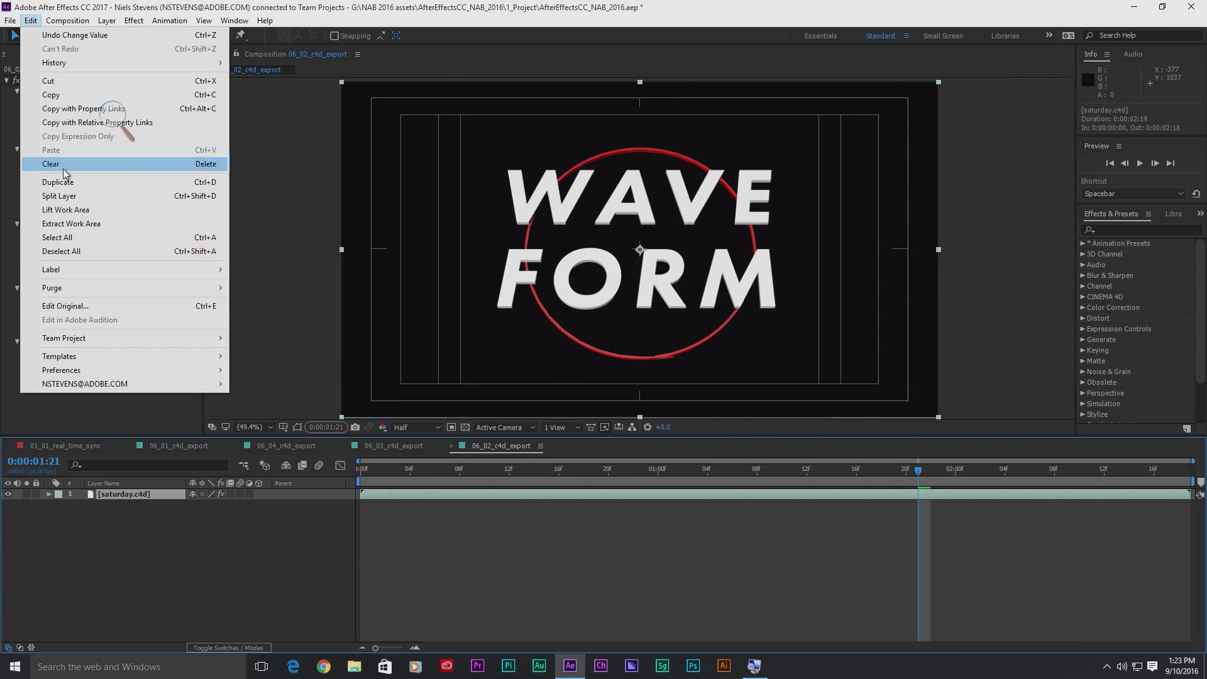
pyautogui.click(90, 307)
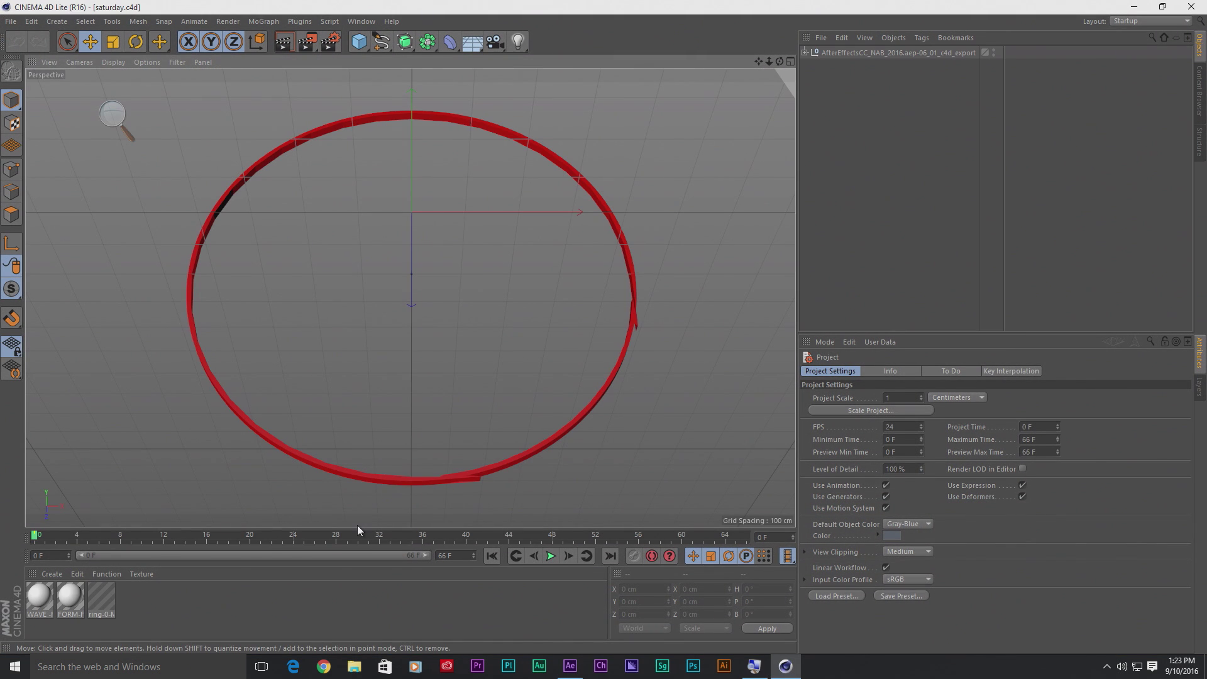
# Step: Move the scene's timeline to frame 36 and dismiss the MAXON Online Updater
pyautogui.moveTo(368, 540); pyautogui.dragTo(431, 548)
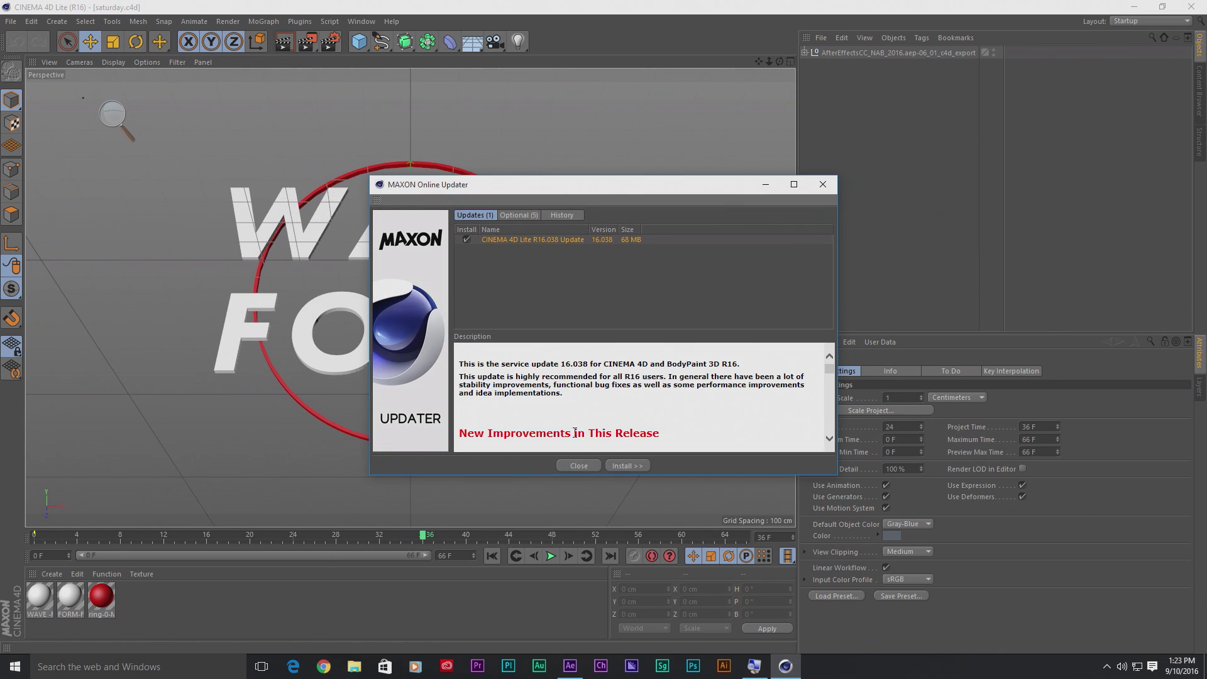
pyautogui.click(579, 465)
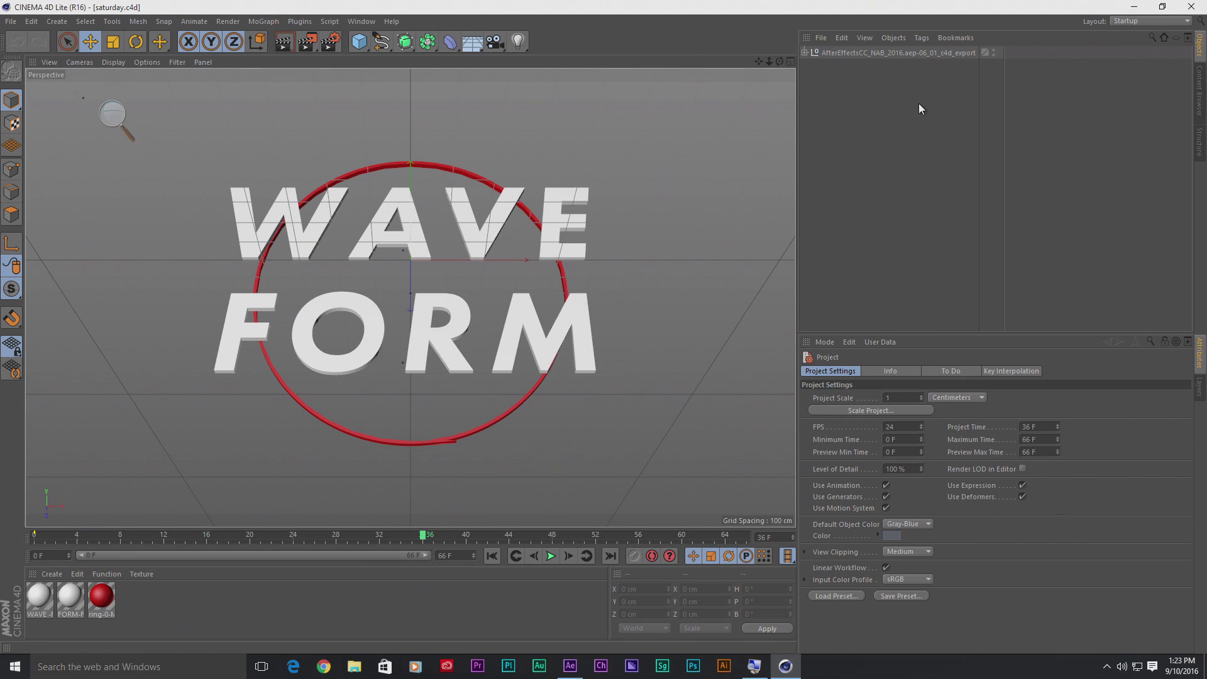
# Step: Expand the exported scene's top null and set the Z scale of the WAVE and FORM nulls to 4
pyautogui.click(805, 54)
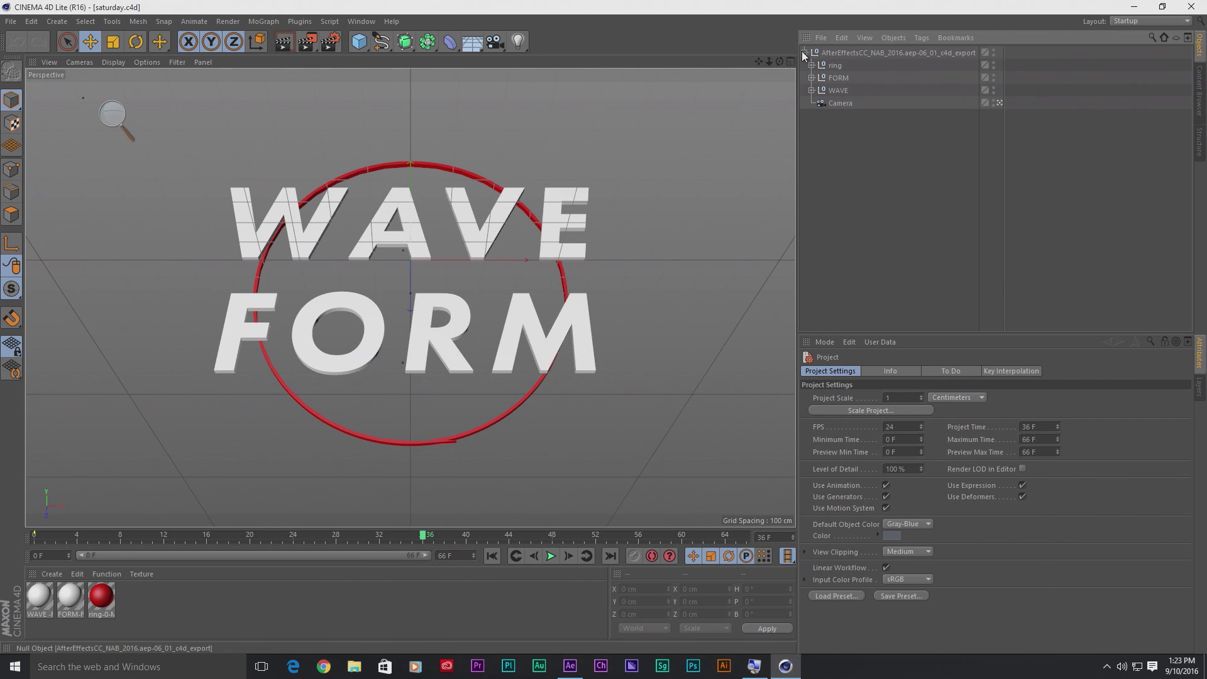
pyautogui.click(811, 90)
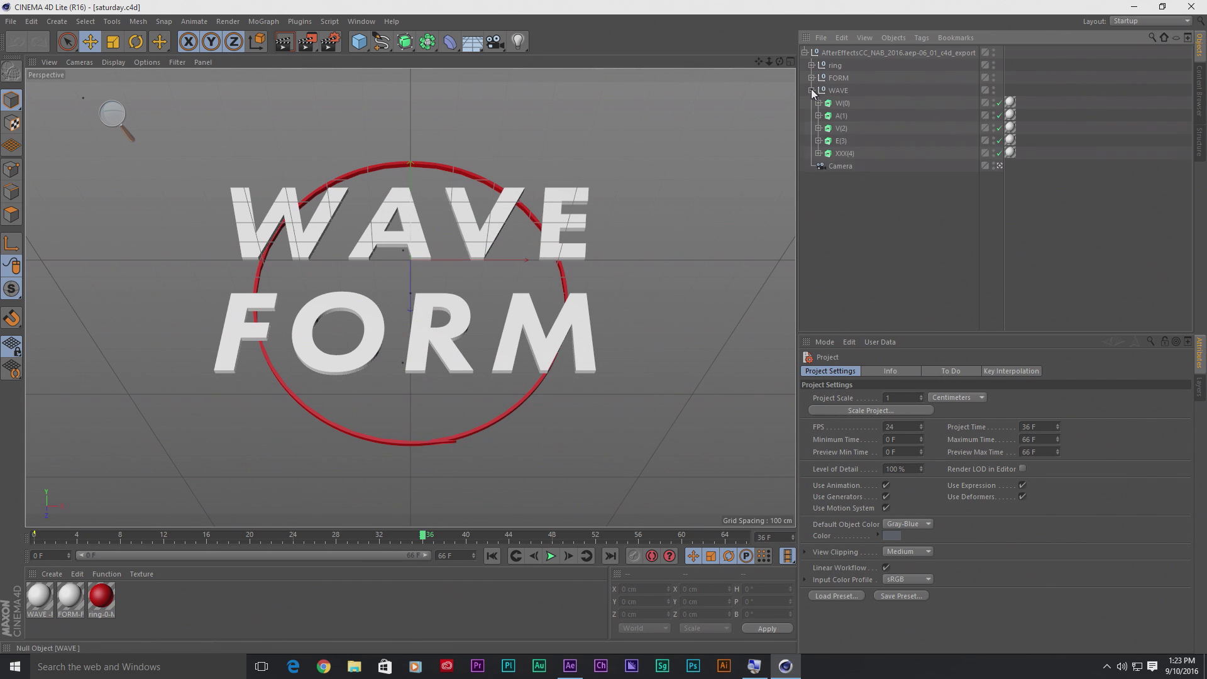
pyautogui.click(811, 90)
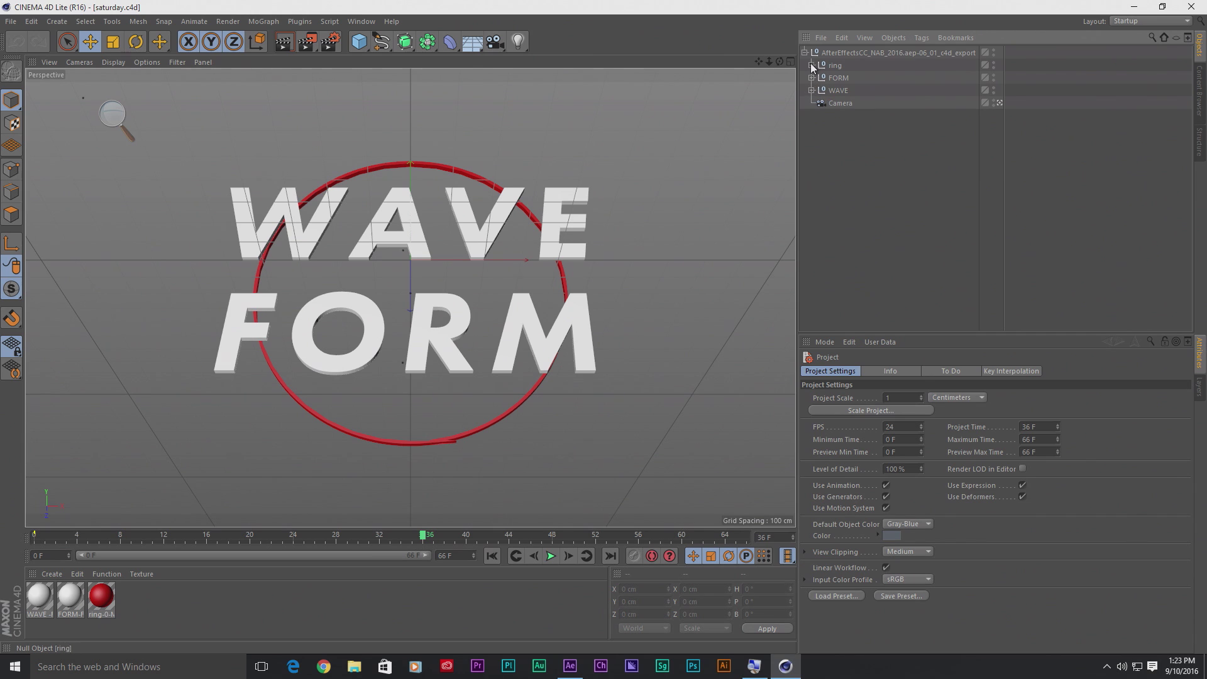
pyautogui.click(839, 91)
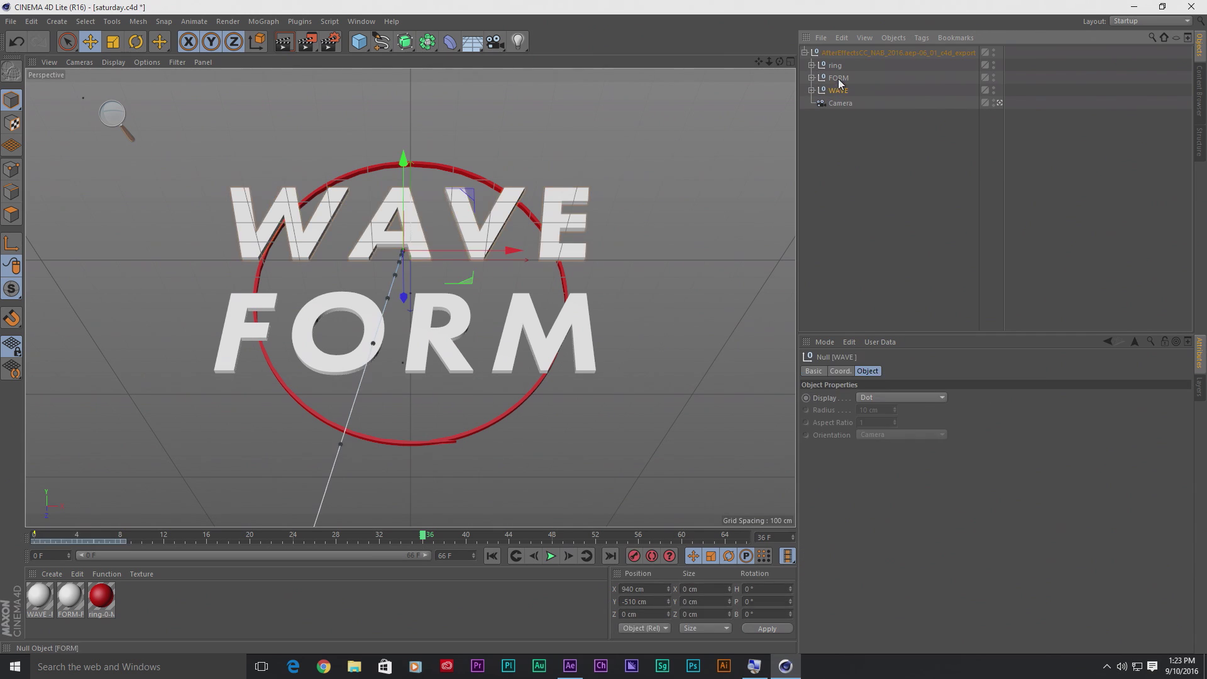
pyautogui.keyDown('ctrl'); pyautogui.click(839, 79); pyautogui.keyUp('ctrl')
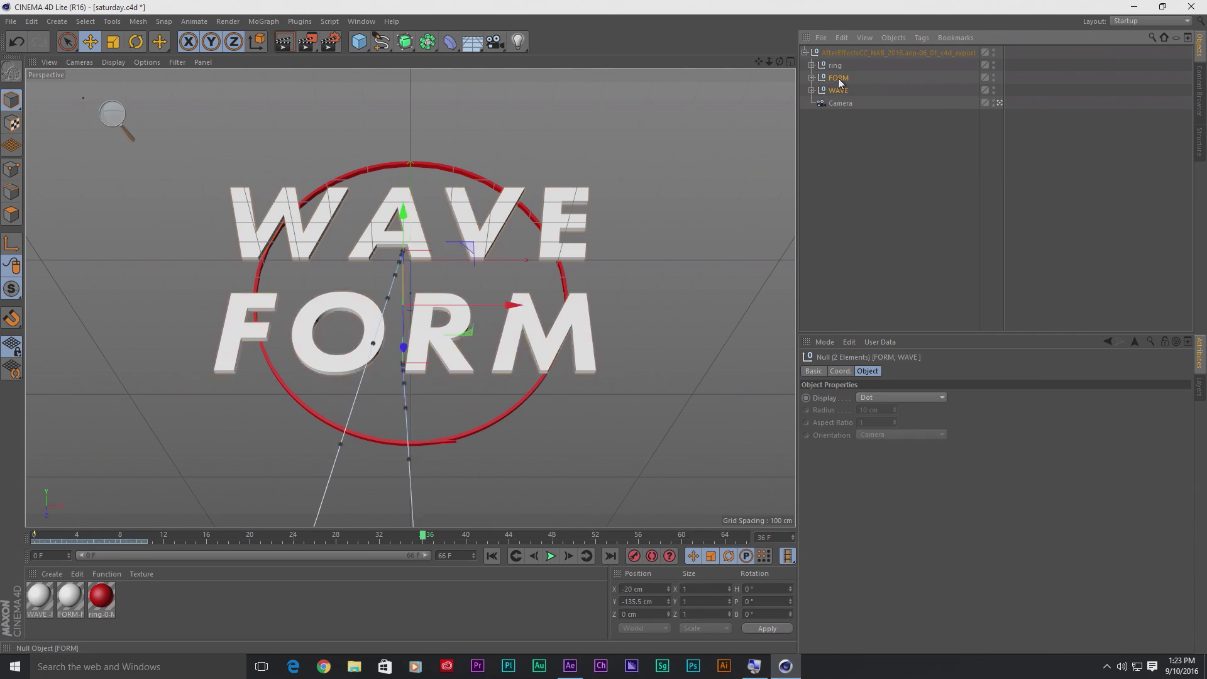
pyautogui.click(841, 371)
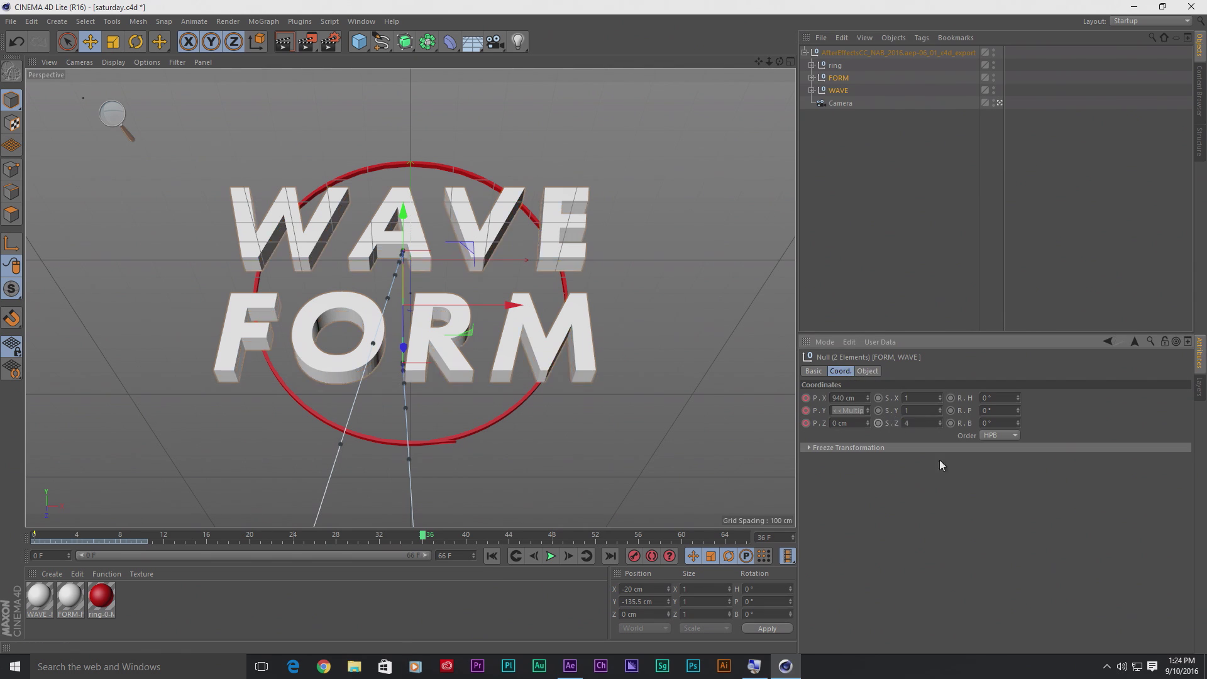
# Step: Set the Z scale of the ring null to 7
pyautogui.click(835, 67)
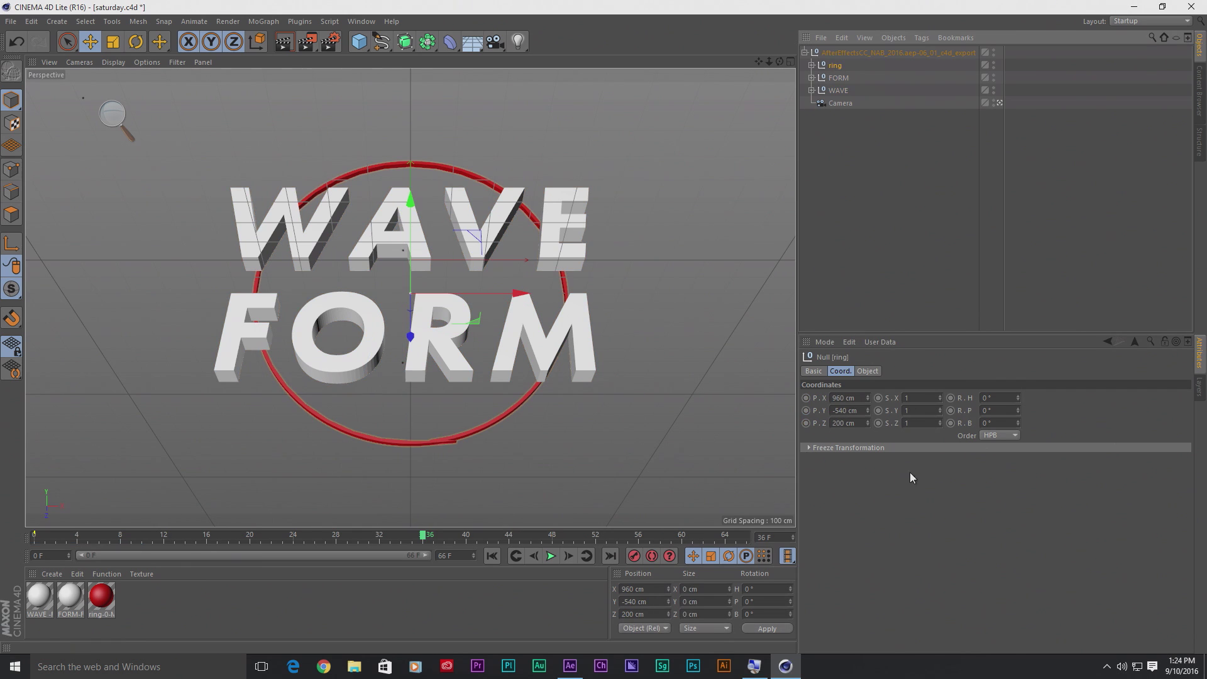
pyautogui.doubleClick(920, 422)
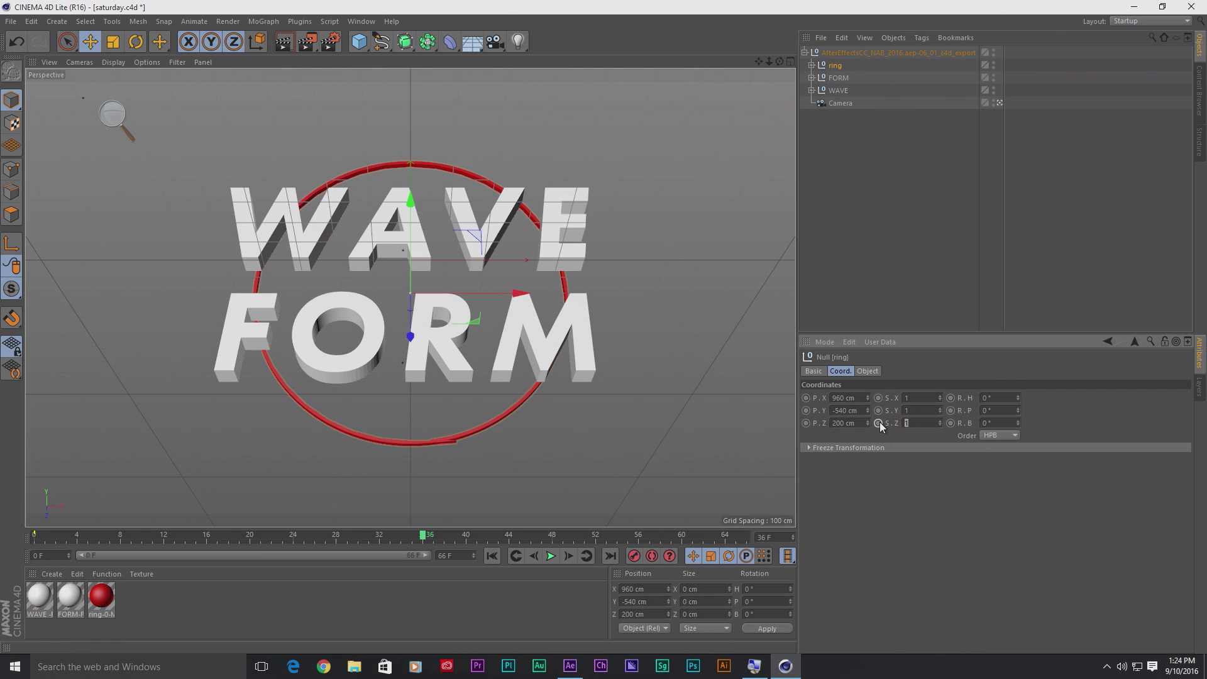
pyautogui.press('Return')
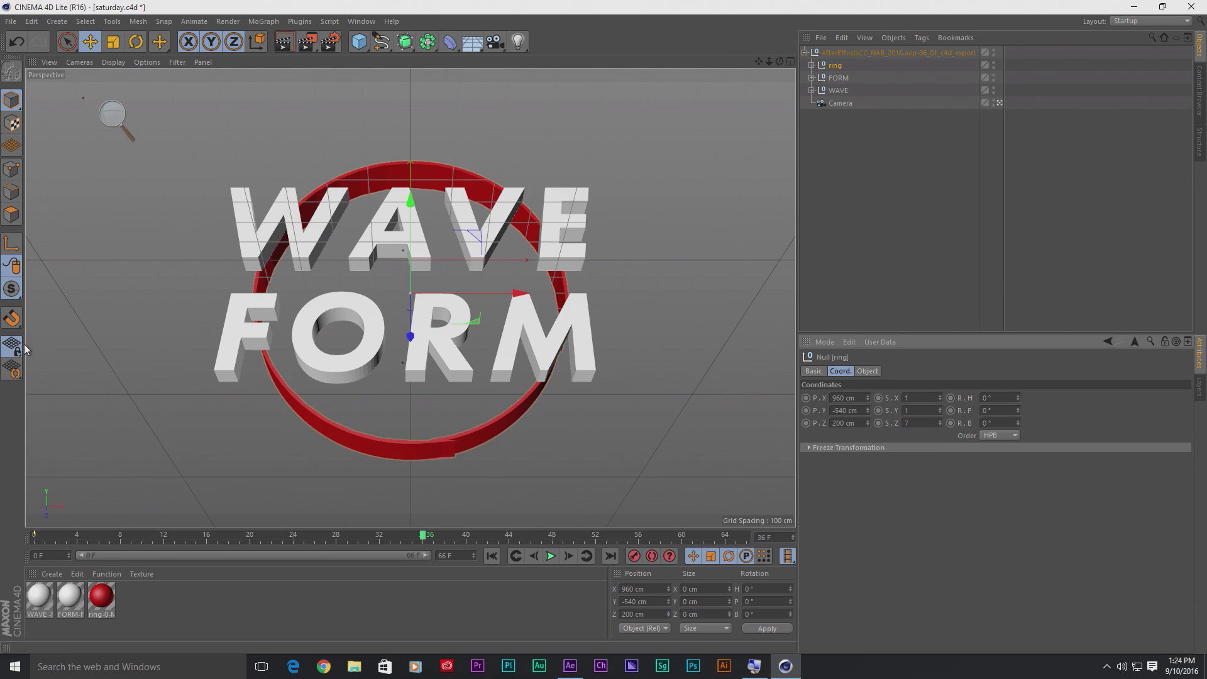
# Step: Save the saturday.c4d scene and switch back to After Effects
pyautogui.click(10, 25)
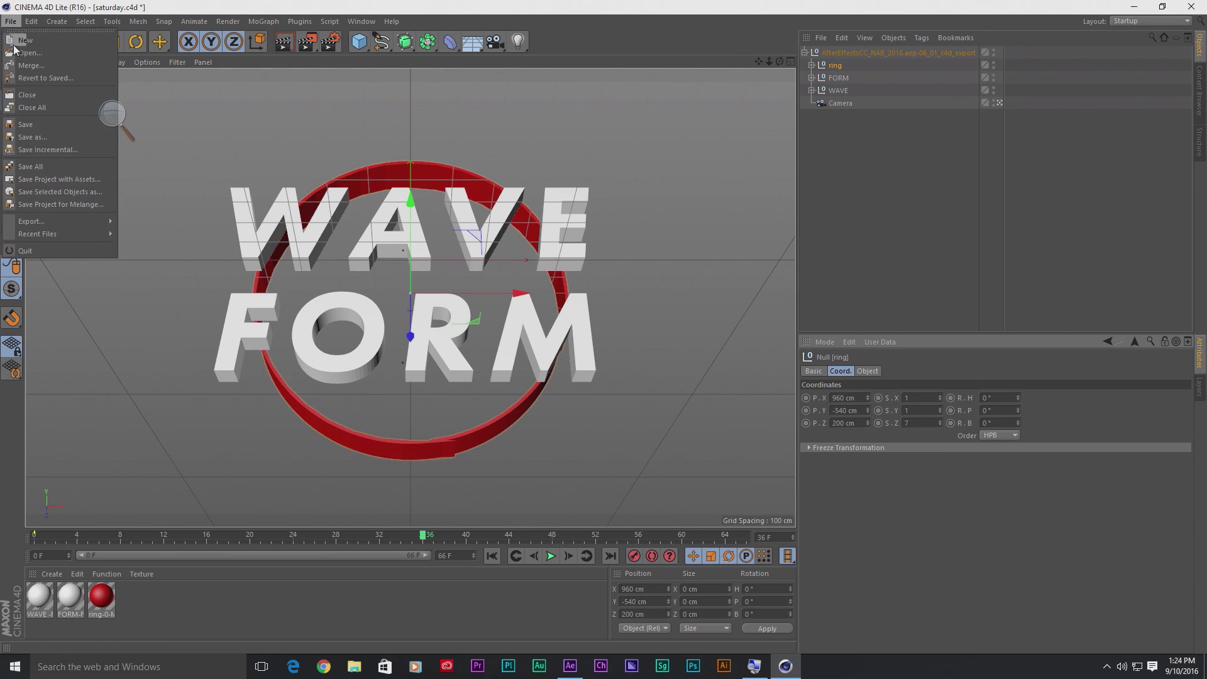
pyautogui.click(24, 122)
pyautogui.hotkey('alt', 'Tab')
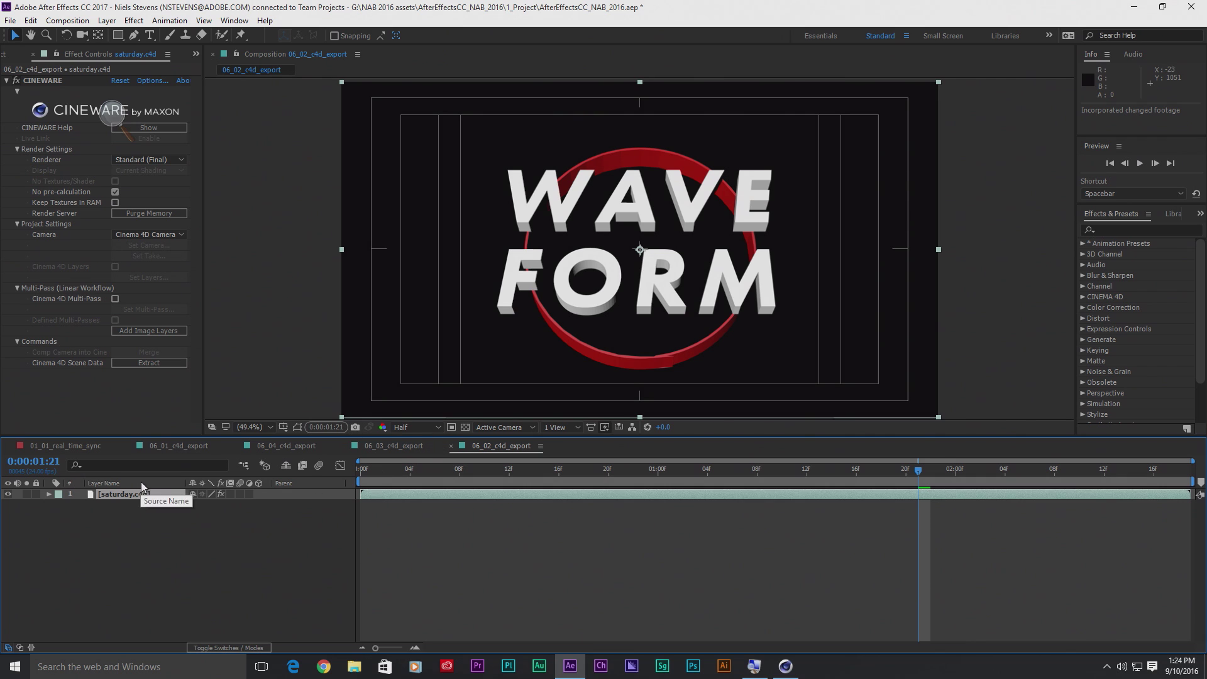
# Step: Open the 06_04_c4d_export composition from the project and preview its playback
pyautogui.click(196, 55)
pyautogui.click(217, 71)
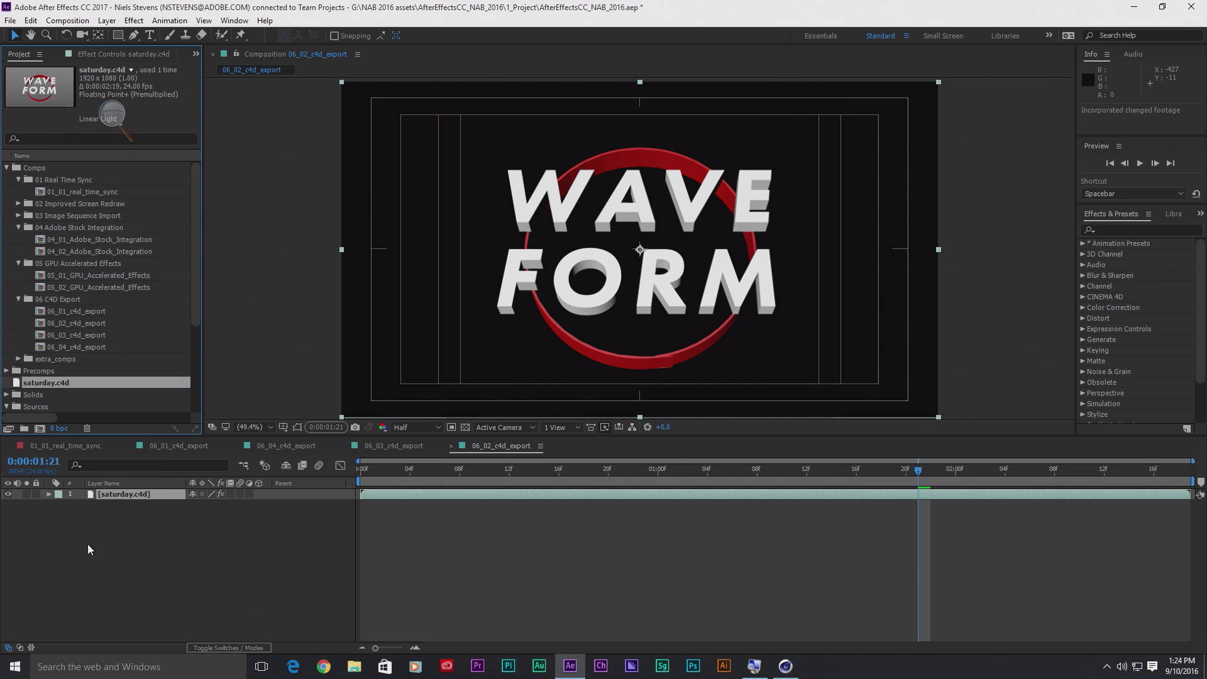
pyautogui.click(41, 347)
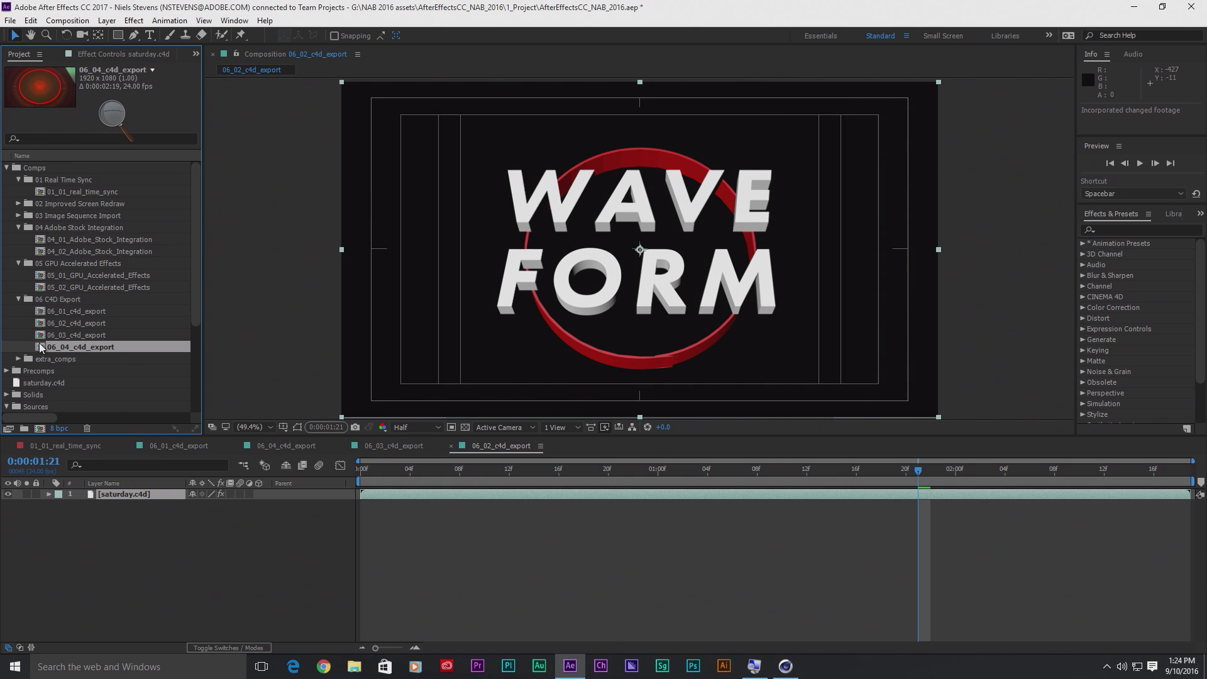
pyautogui.doubleClick(42, 348)
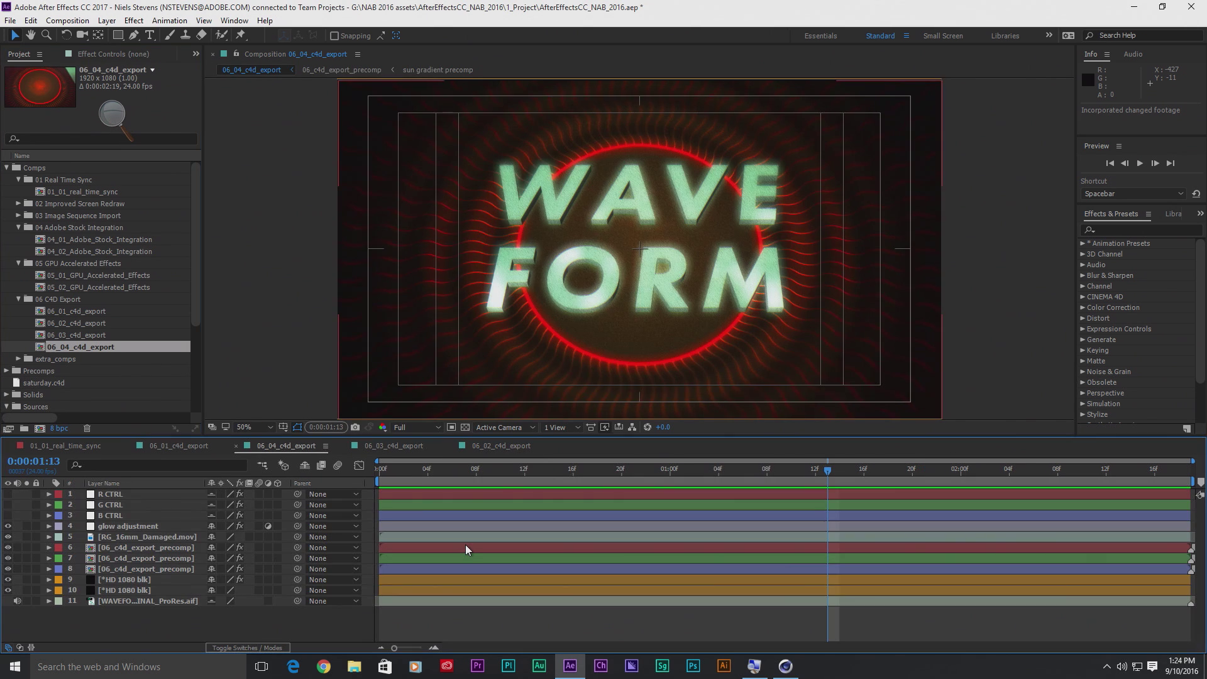
pyautogui.press('space')
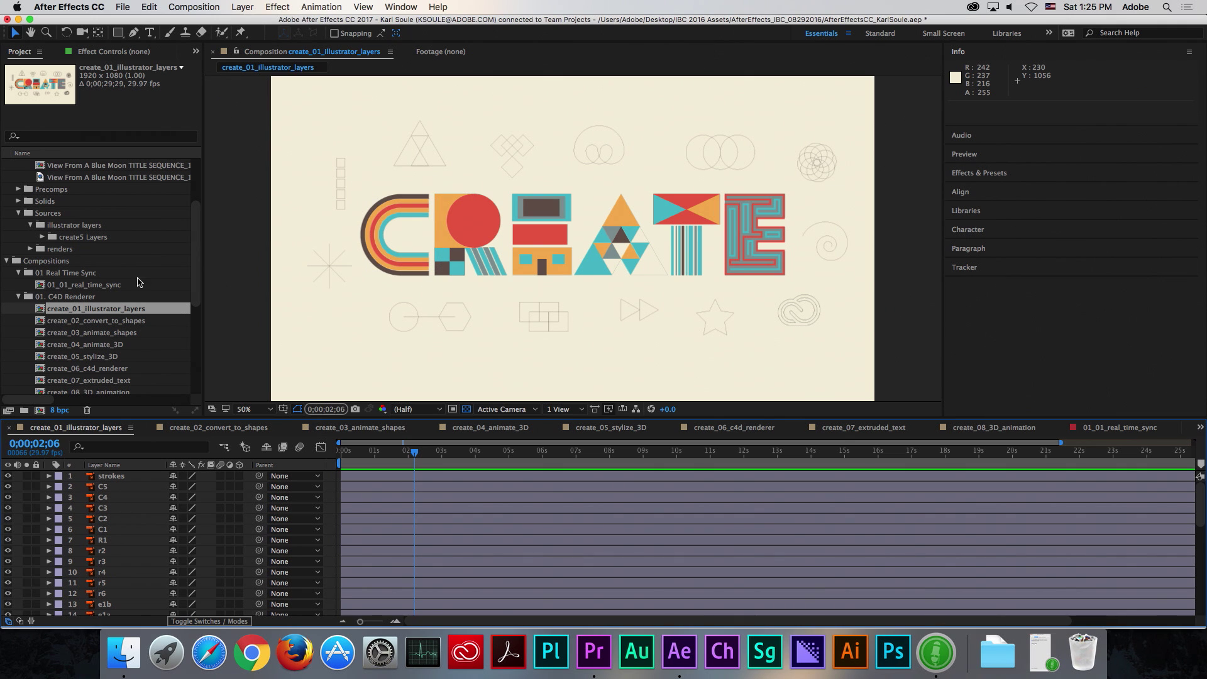
# Step: Open the create_03_animate_shapes composition and preview its shape animation, stopping at 0;00;03;29
pyautogui.click(40, 322)
pyautogui.doubleClick(39, 336)
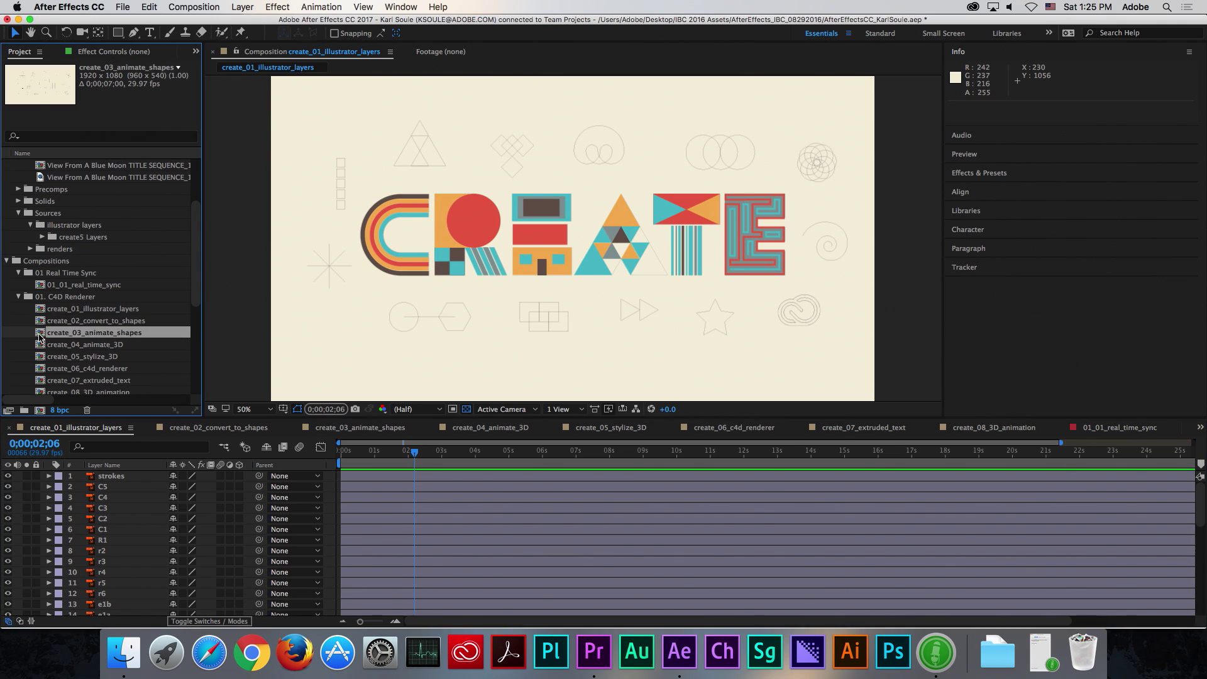
pyautogui.press('space')
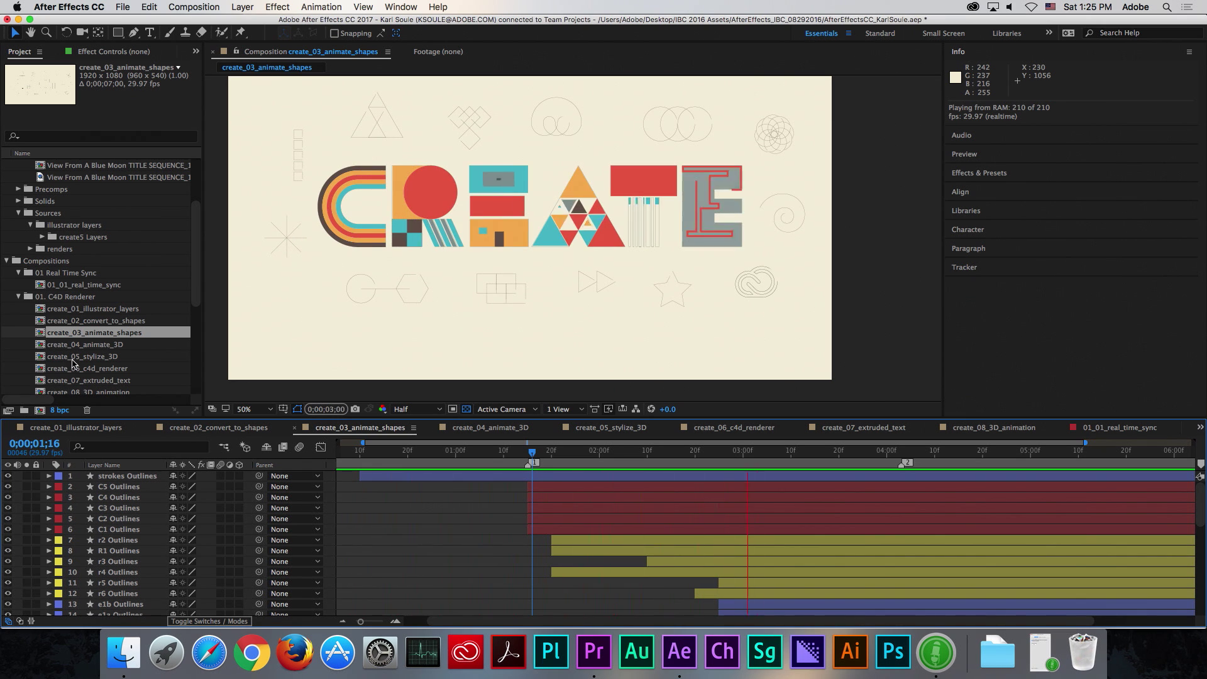
pyautogui.press('space')
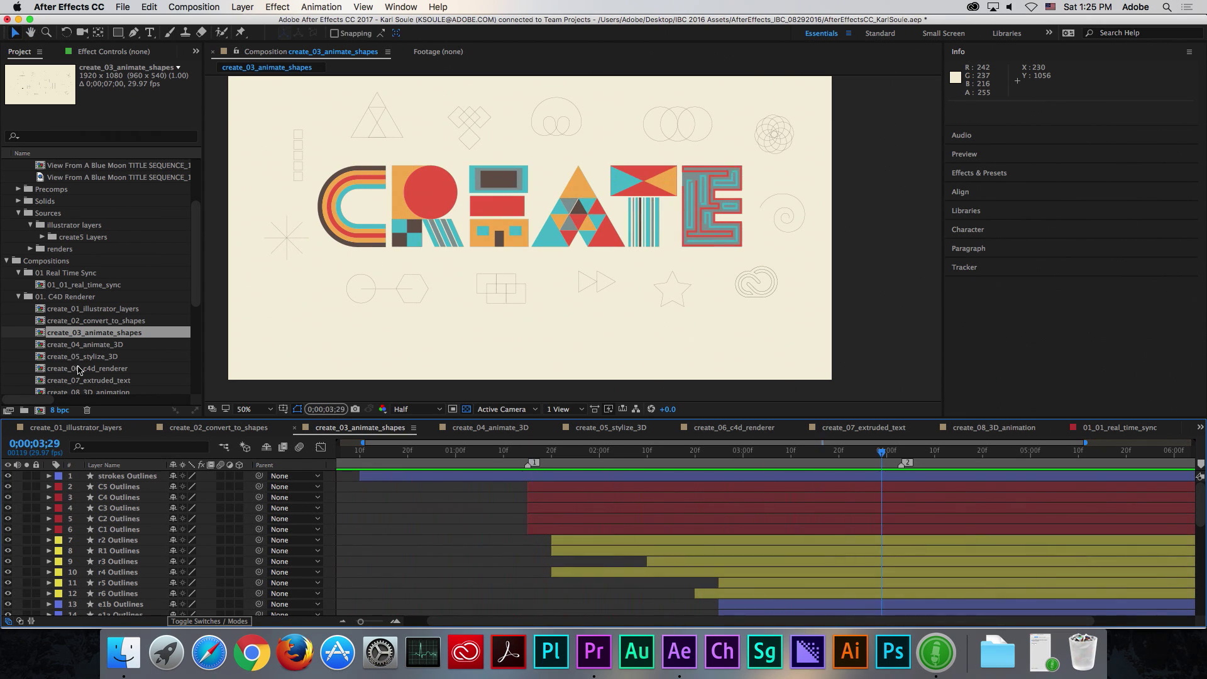
# Step: Open the create_05_stylize_3D composition and preview its stylized 3D animation
pyautogui.click(39, 346)
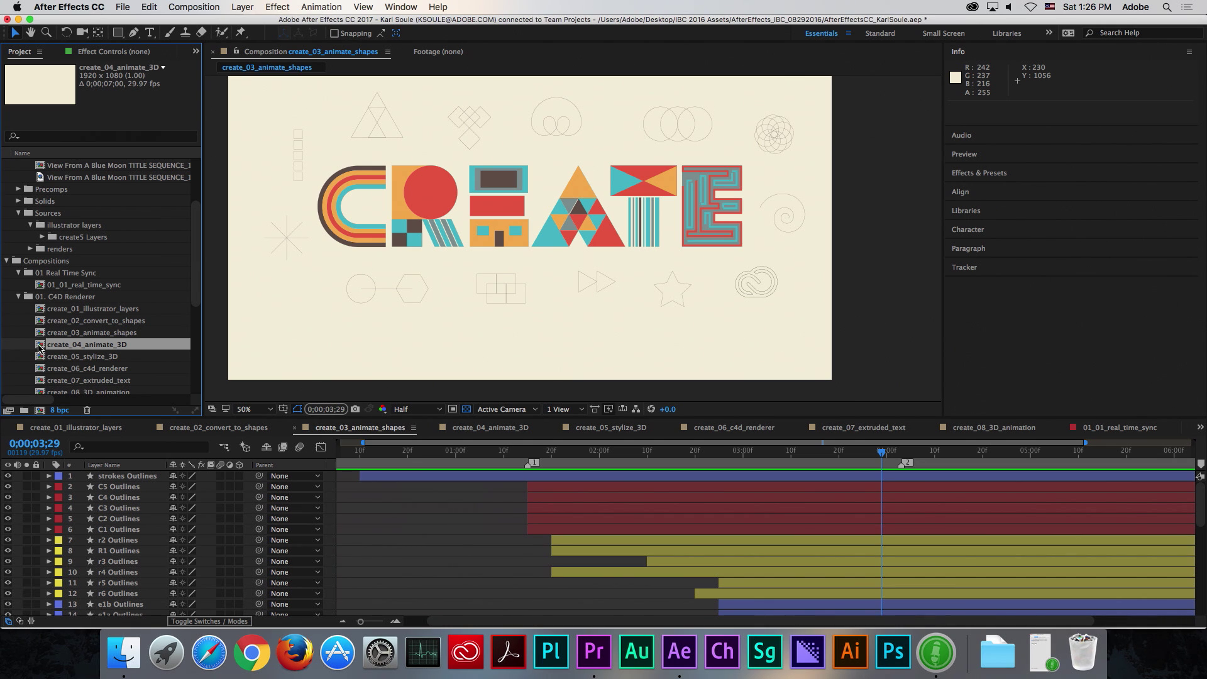
pyautogui.doubleClick(39, 356)
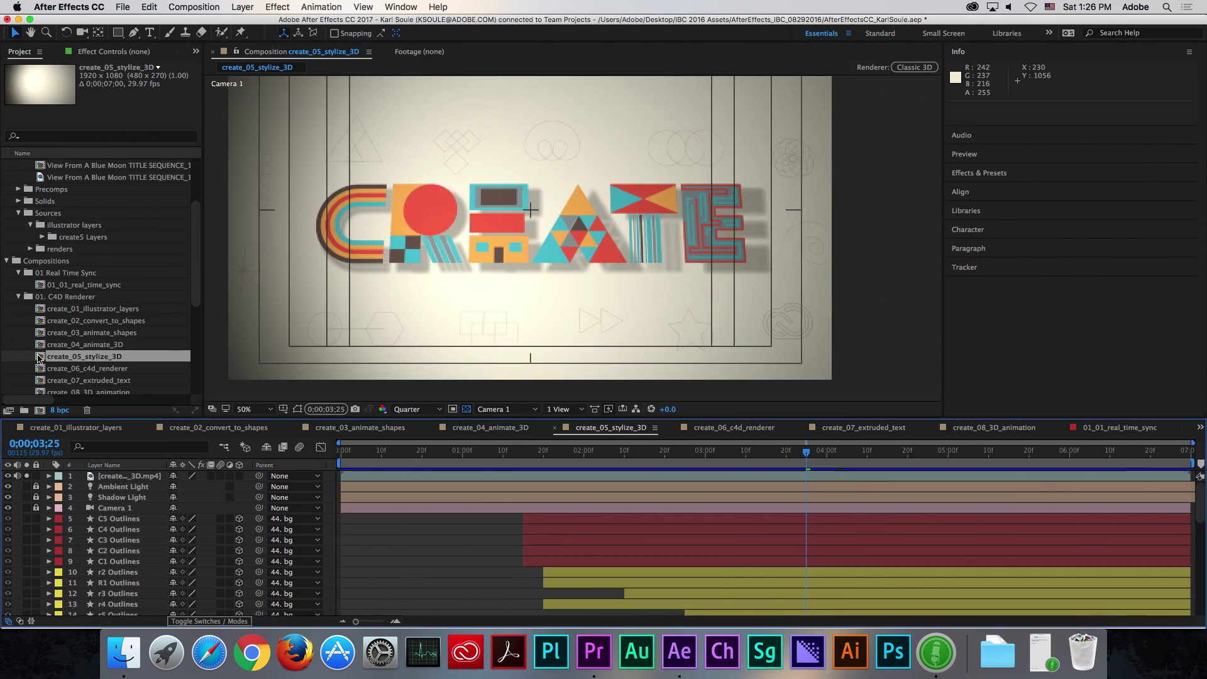
pyautogui.press('space')
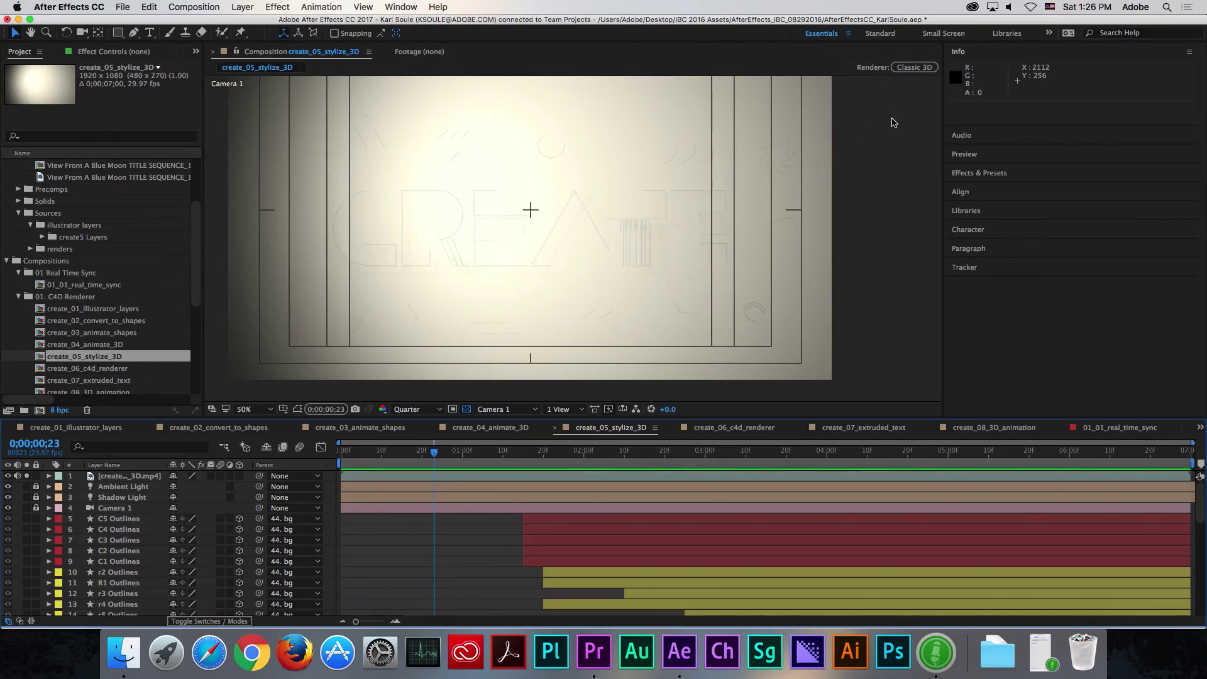
# Step: Review the available 3D renderers in the create_05_stylize_3D composition settings, leaving without changing anything
pyautogui.click(915, 67)
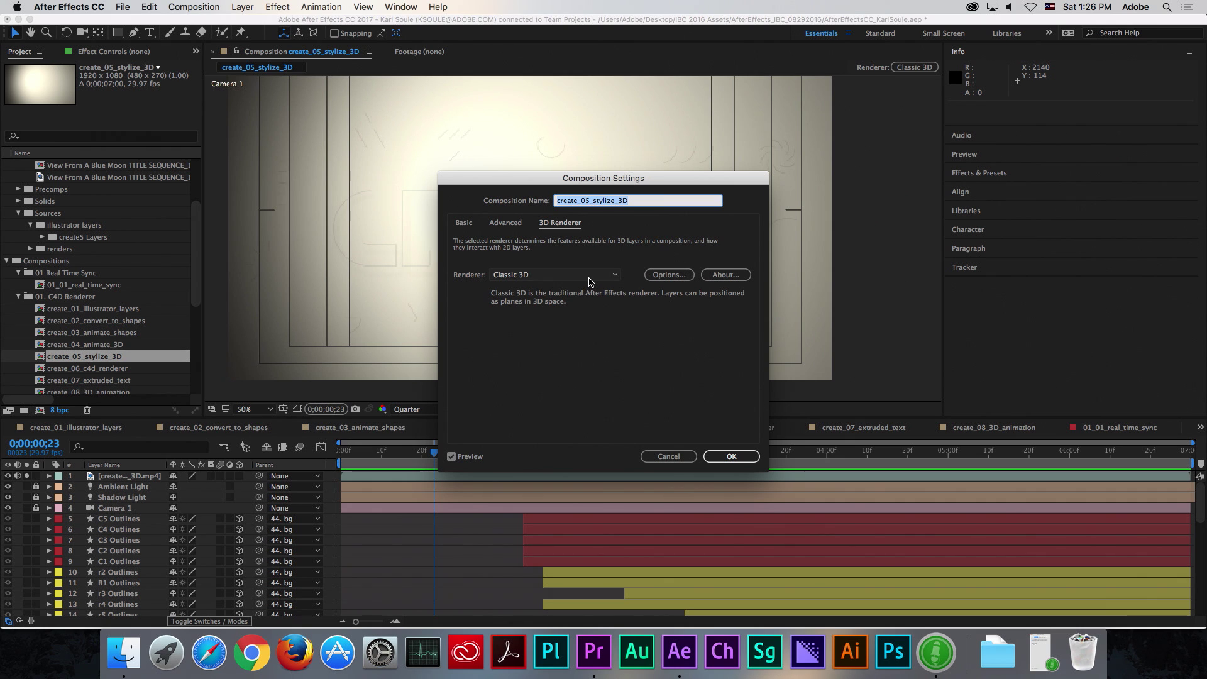
pyautogui.click(588, 278)
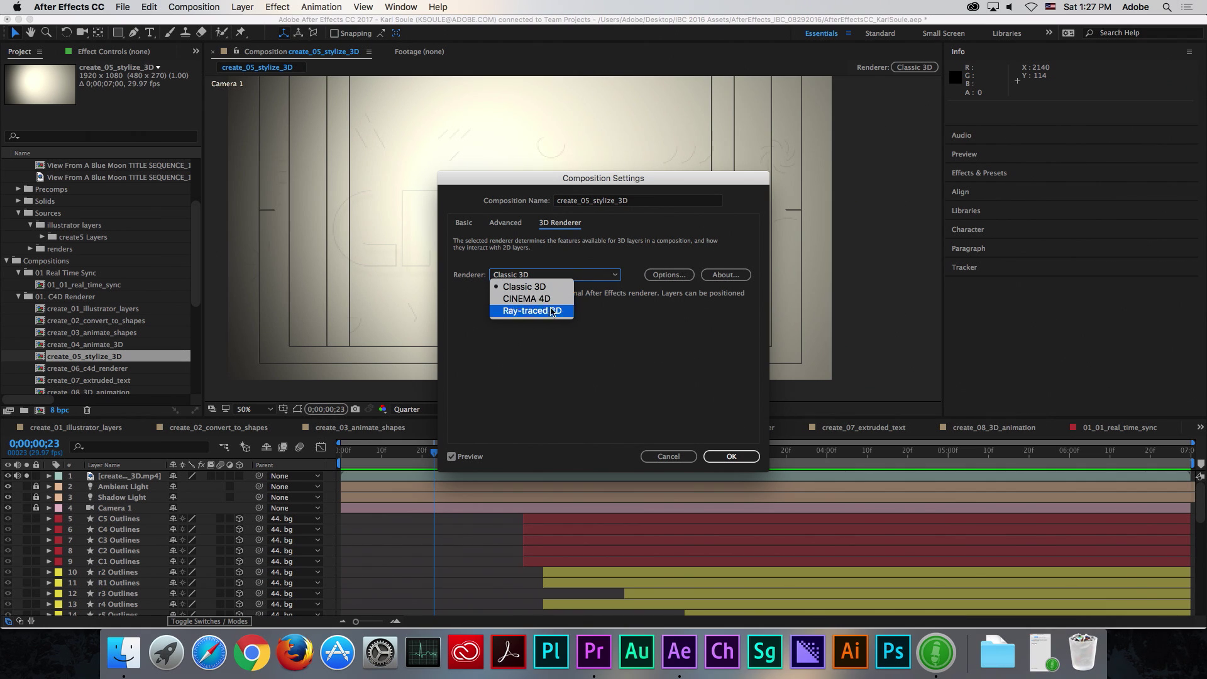
pyautogui.click(589, 358)
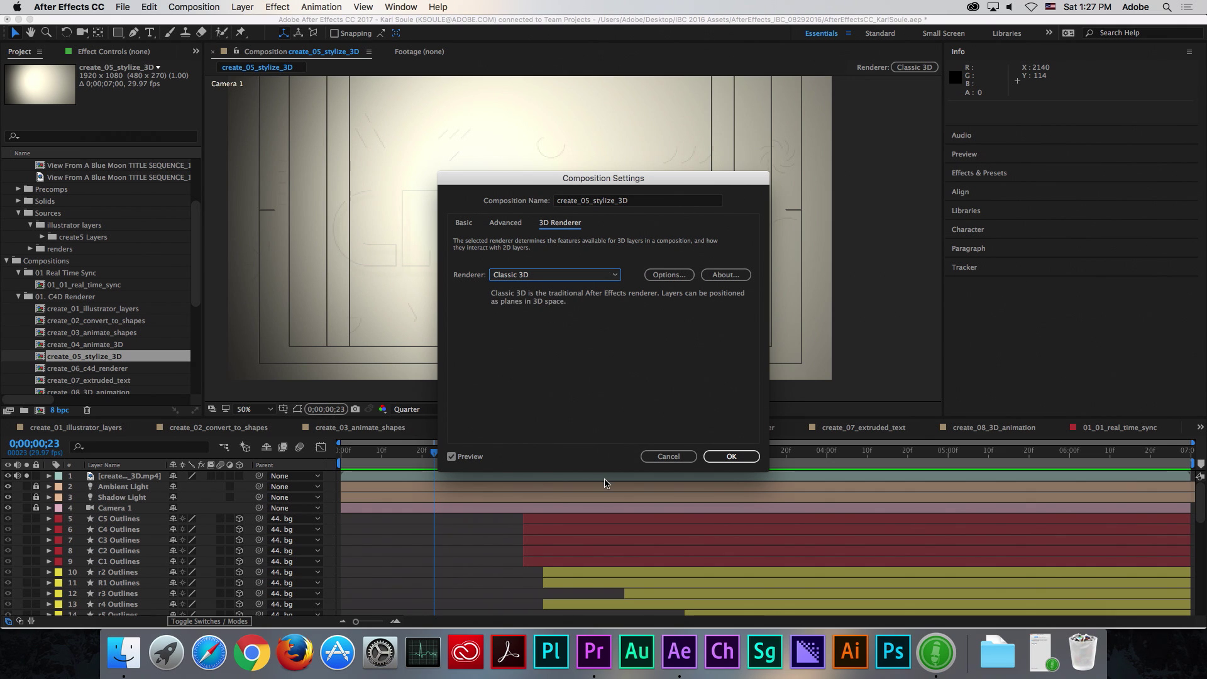
pyautogui.click(665, 457)
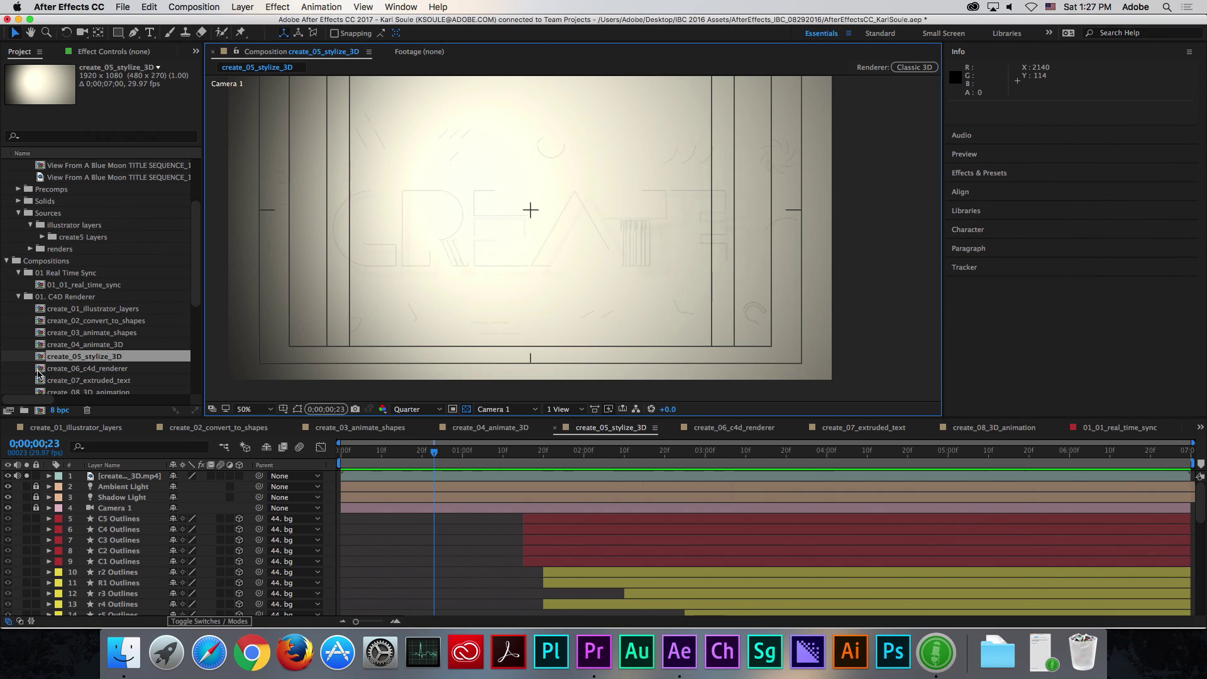
# Step: Open the create_07_extruded_text composition and preview its extruded lettering animation
pyautogui.doubleClick(42, 381)
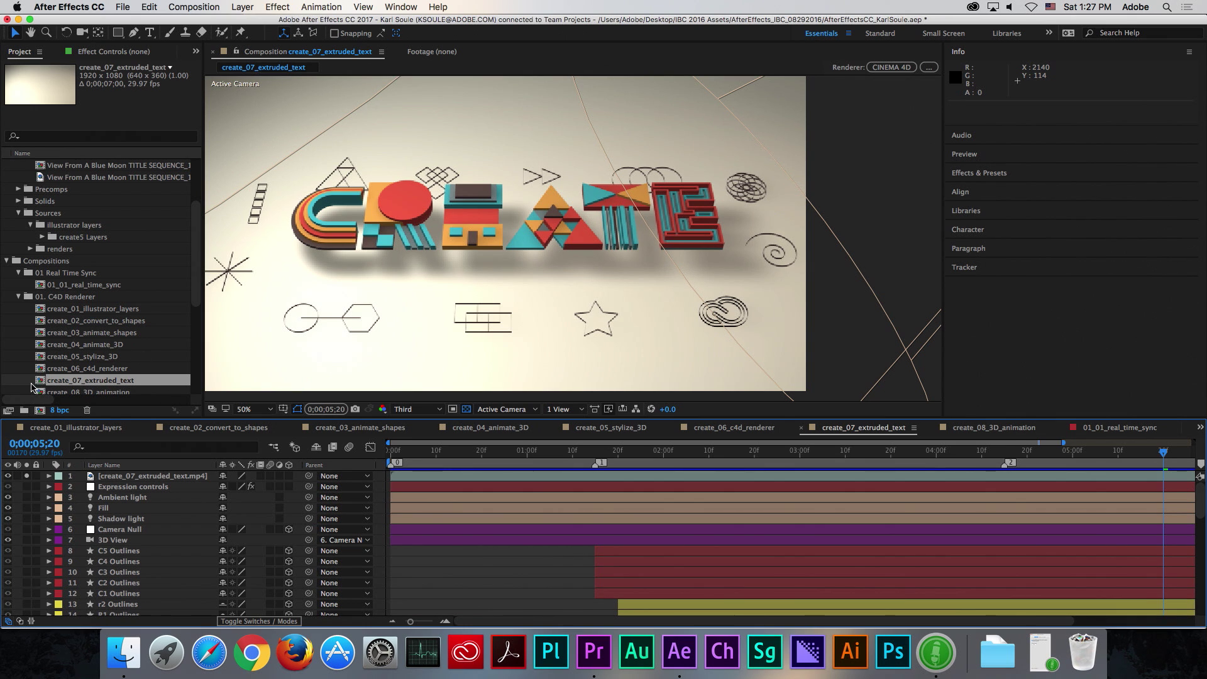
pyautogui.press('space')
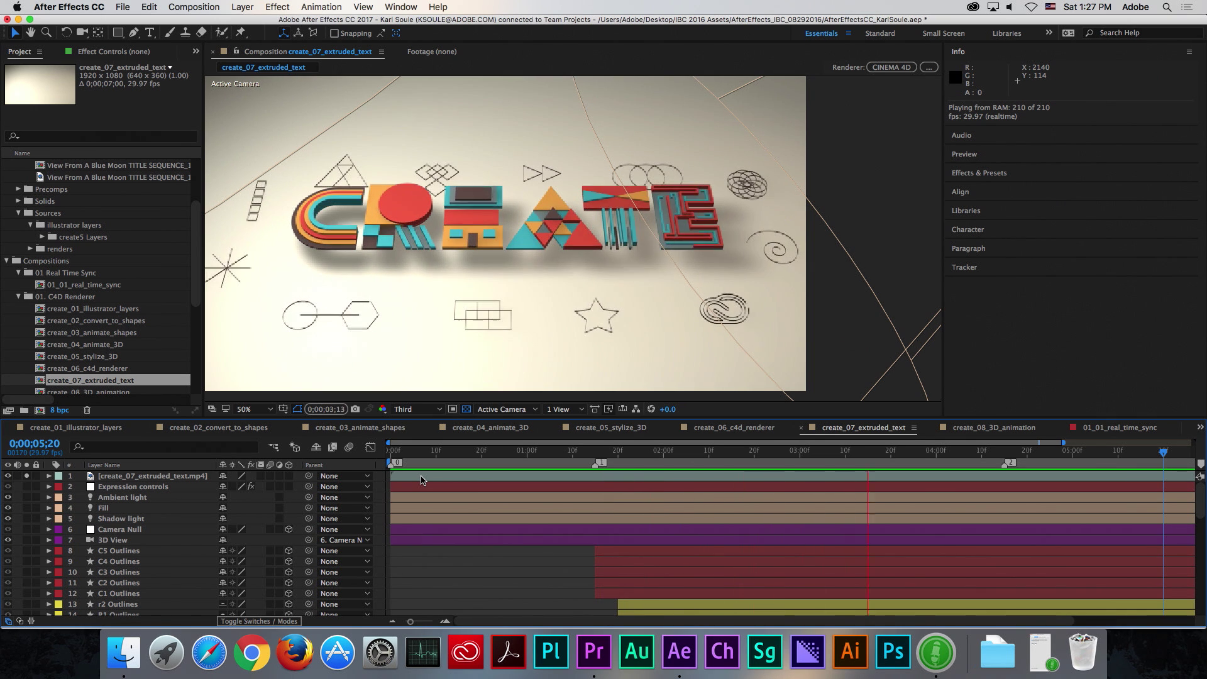
pyautogui.press('space')
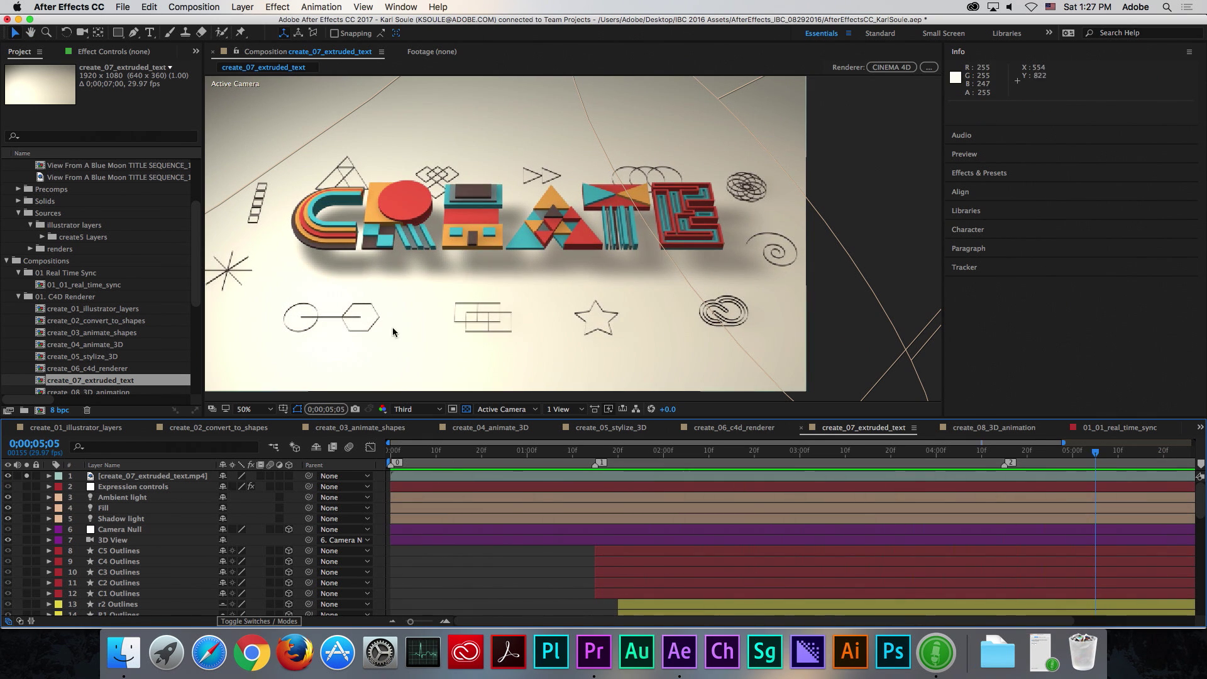
# Step: At 0;00;04;15, reveal the C5 Outlines layer's geometry options and set its Extrusion Depth to 61
pyautogui.moveTo(905, 457); pyautogui.dragTo(1005, 451)
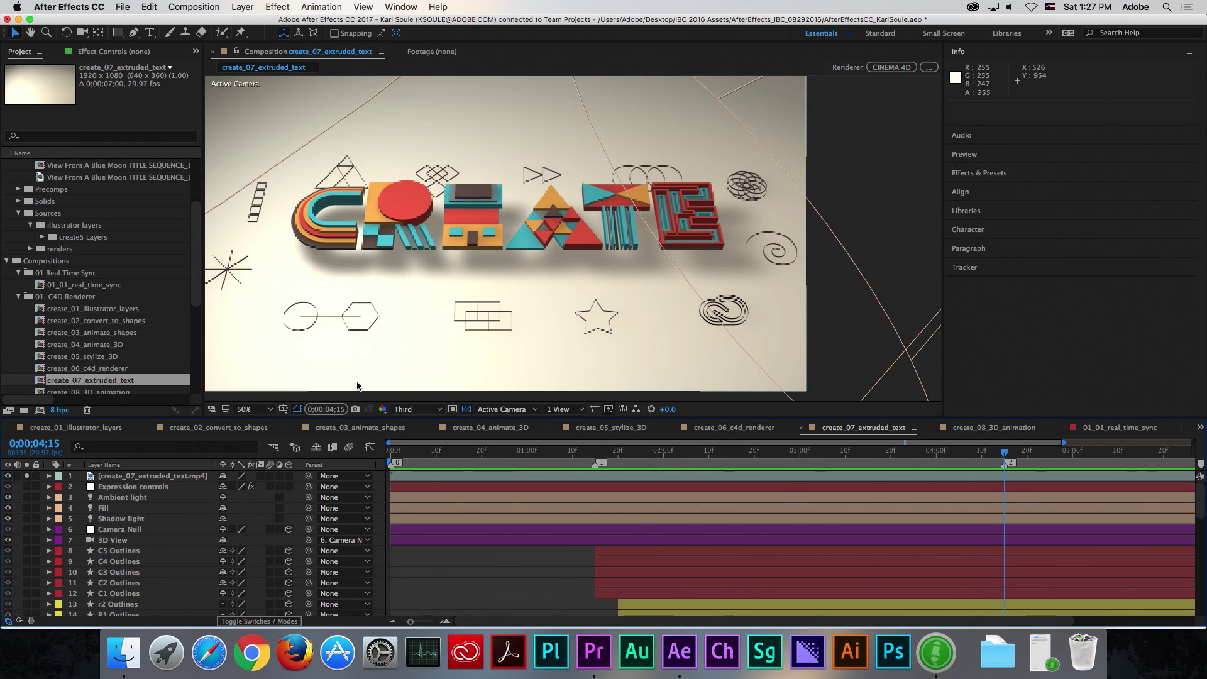
pyautogui.click(125, 553)
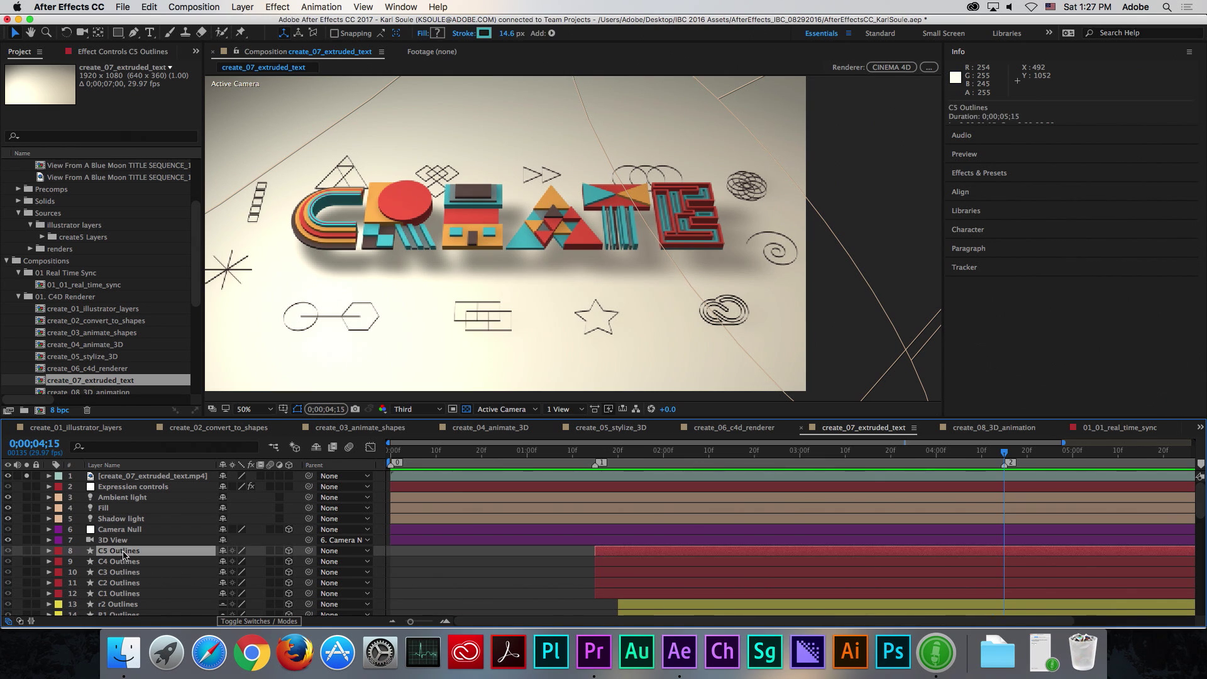
pyautogui.press('u')
pyautogui.press('u')
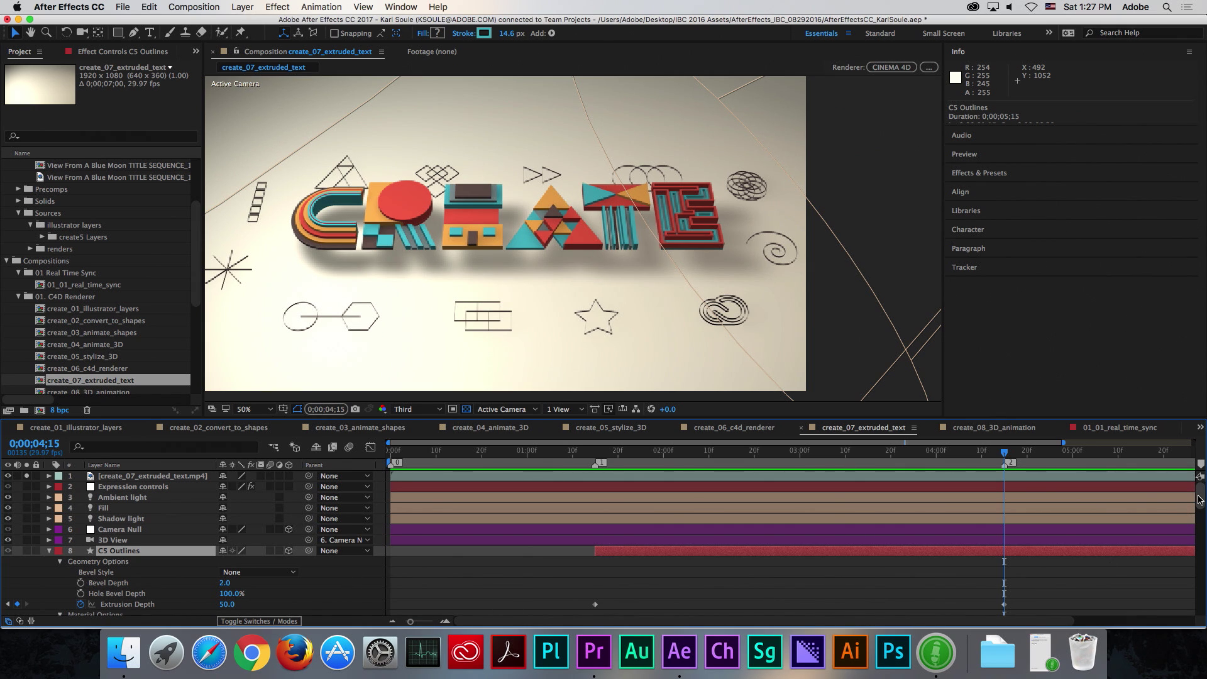
pyautogui.moveTo(1200, 500); pyautogui.dragTo(1202, 510)
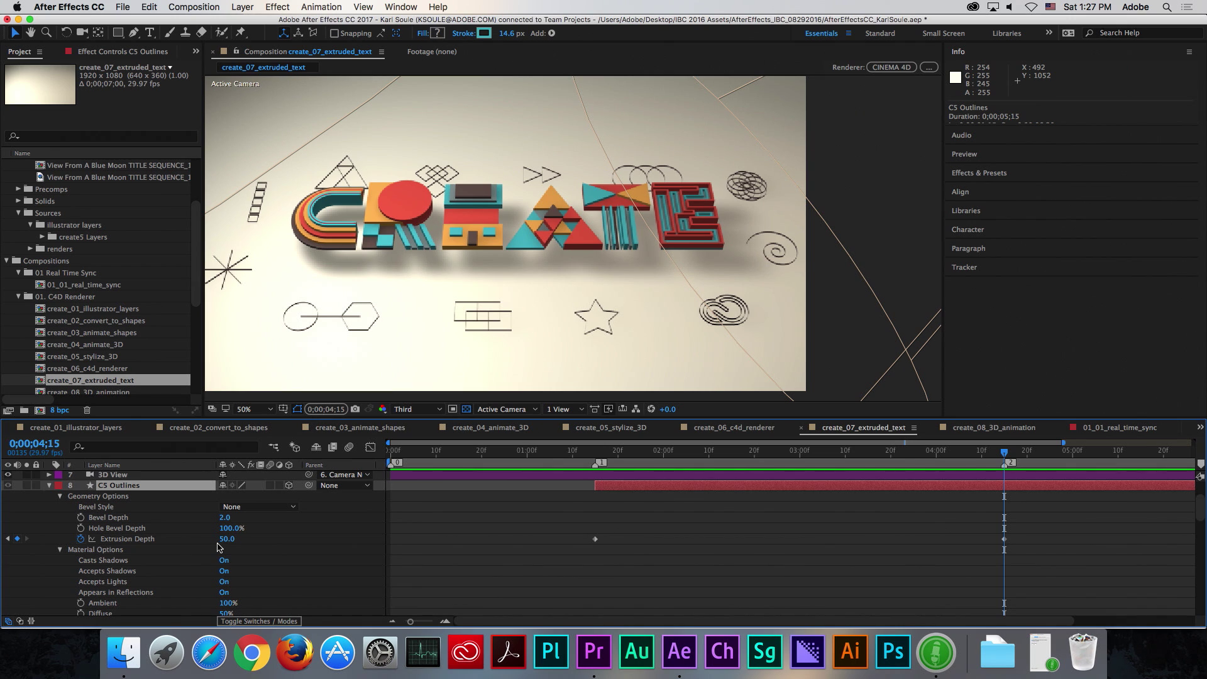
pyautogui.moveTo(224, 539)
pyautogui.mouseDown()
pyautogui.moveTo(259, 533)
pyautogui.moveTo(220, 539)
pyautogui.mouseUp()
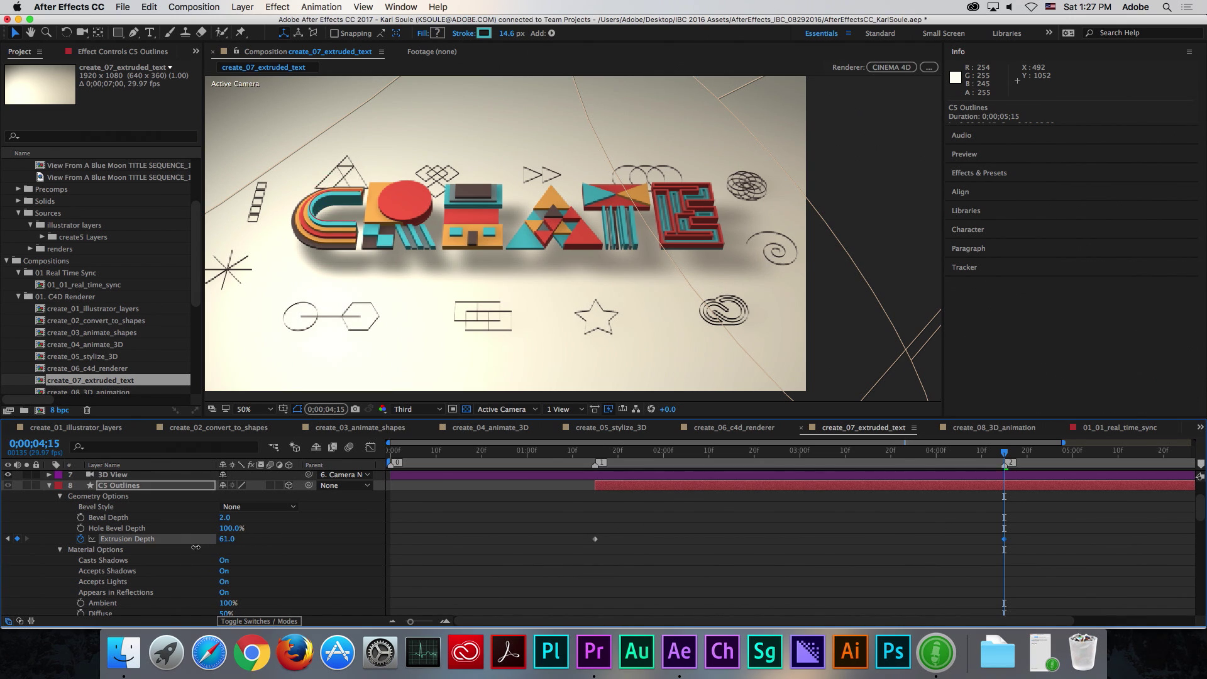
# Step: Reveal the geometry options of the SOLID C Outlines layer and set its Extrusion Depth to 149
pyautogui.scroll(-10, 161, 568)
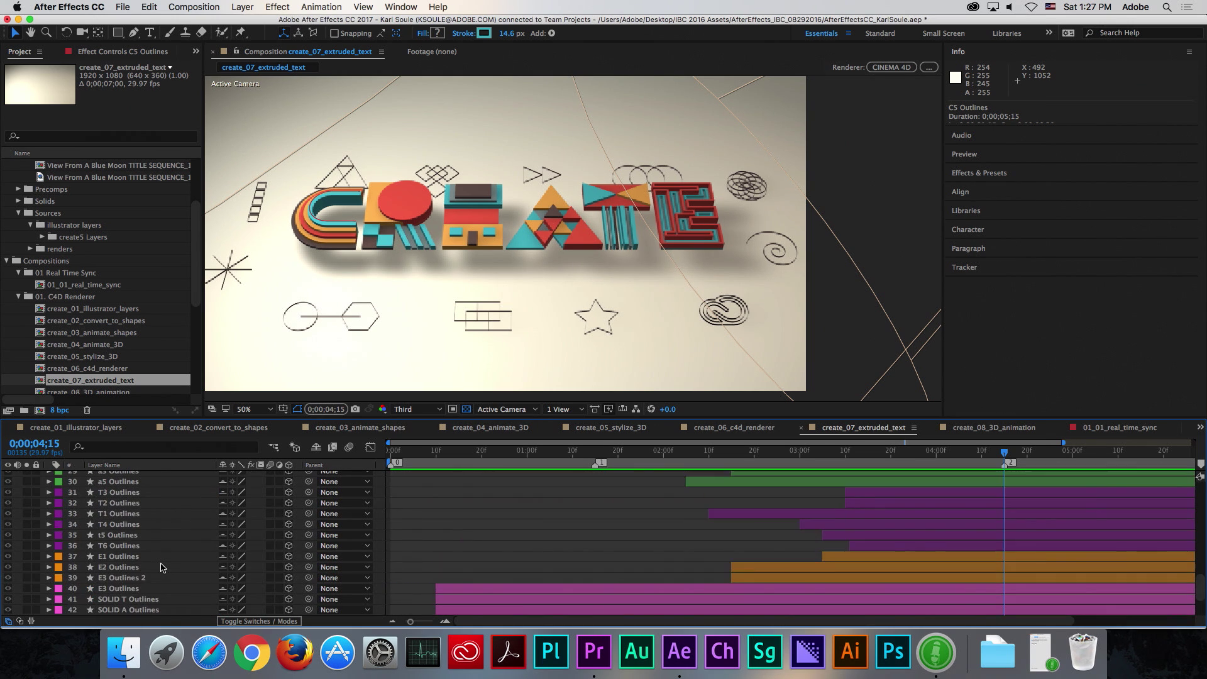
pyautogui.hscroll(2, 162, 568)
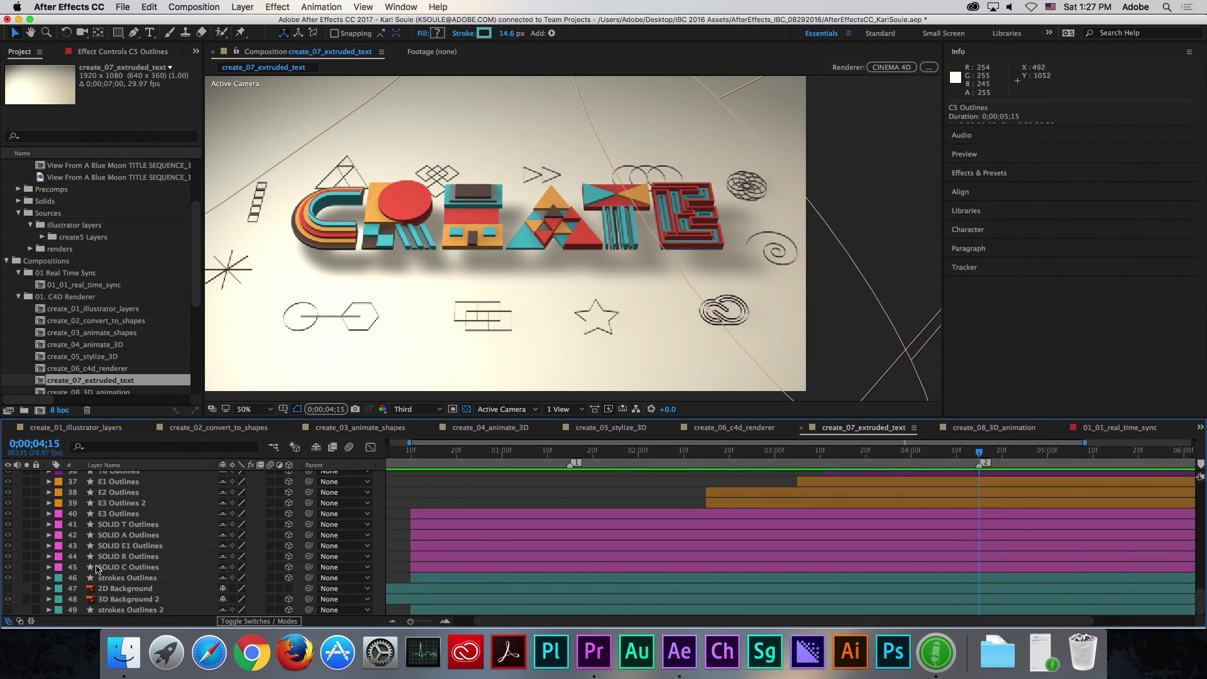
pyautogui.click(100, 568)
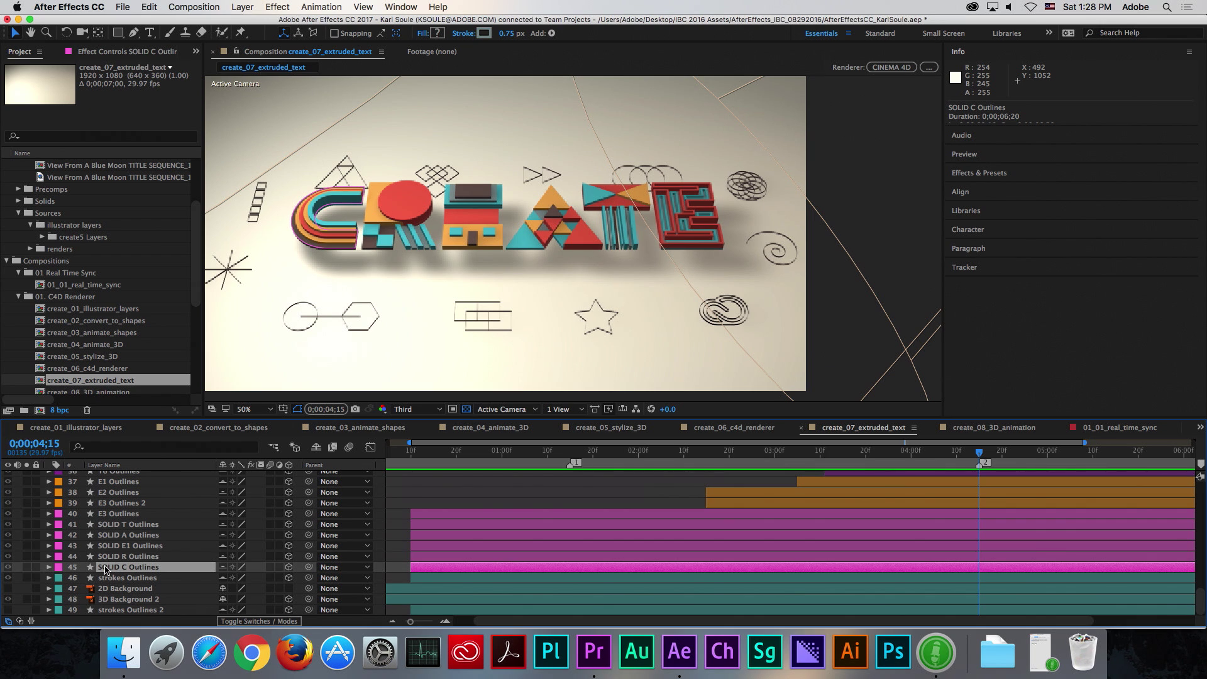
pyautogui.press('a')
pyautogui.press('a')
pyautogui.scroll(-5, 260, 600)
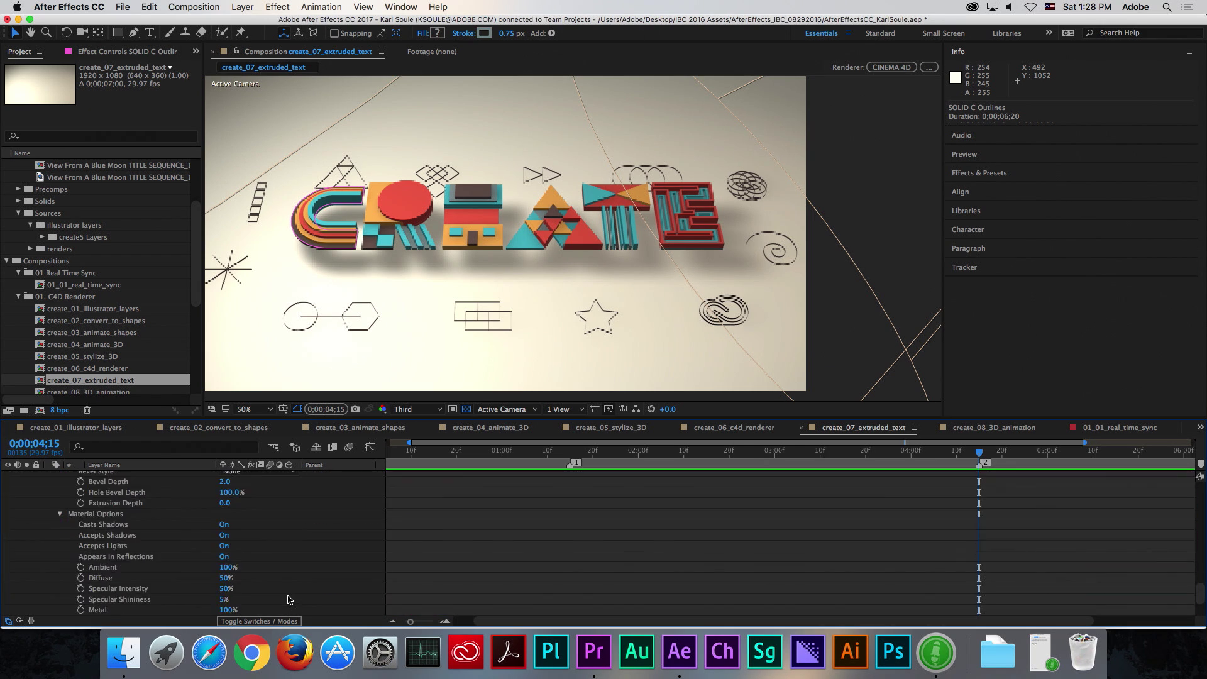
pyautogui.moveTo(225, 505); pyautogui.dragTo(315, 509)
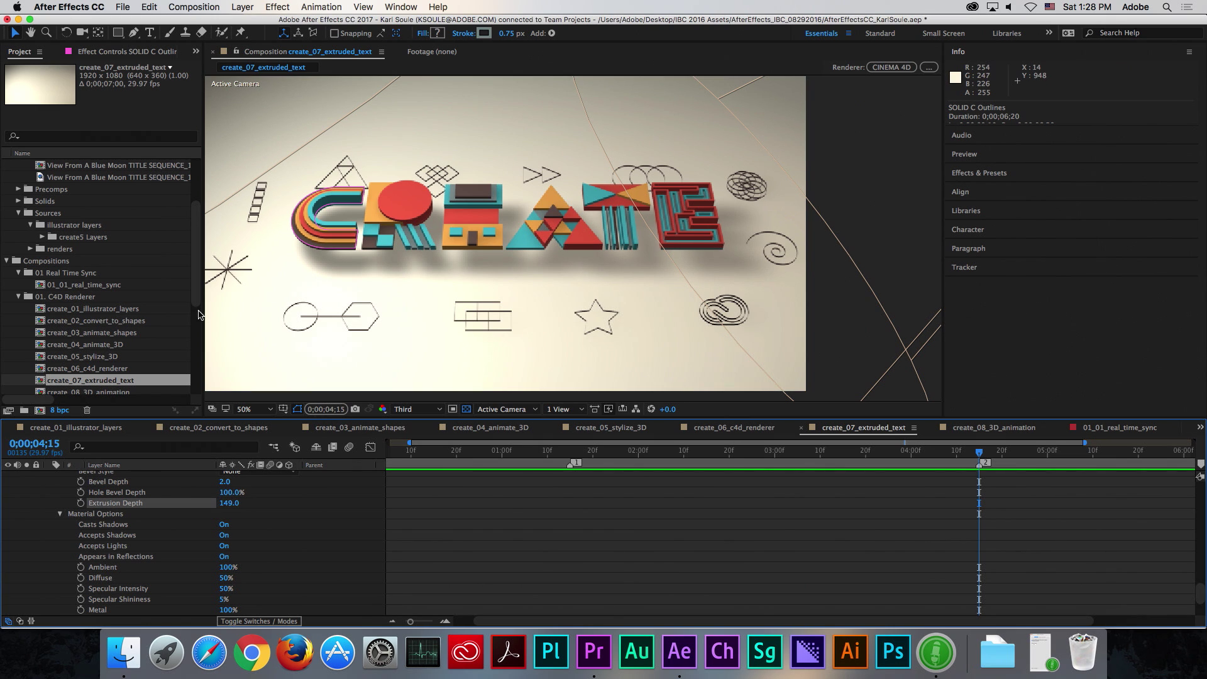
# Step: Review the composition's CINEMA 4D renderer features and explore the Quality range between Typical and Extreme in the renderer options
pyautogui.click(893, 67)
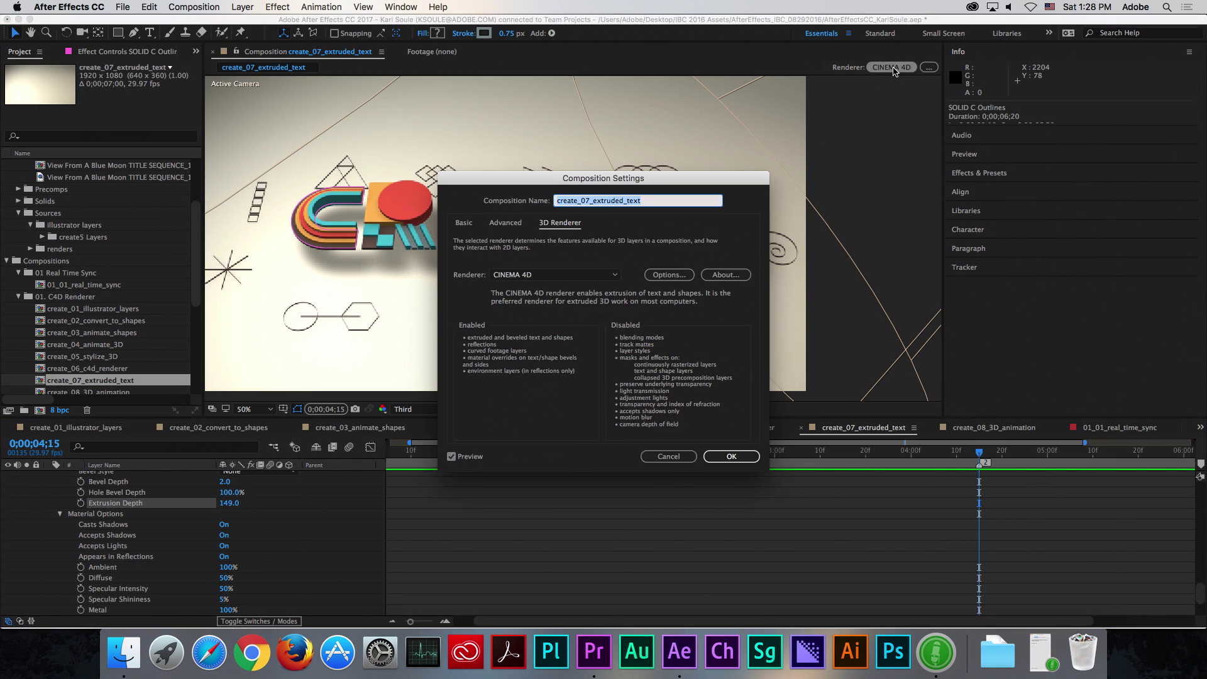
pyautogui.click(563, 230)
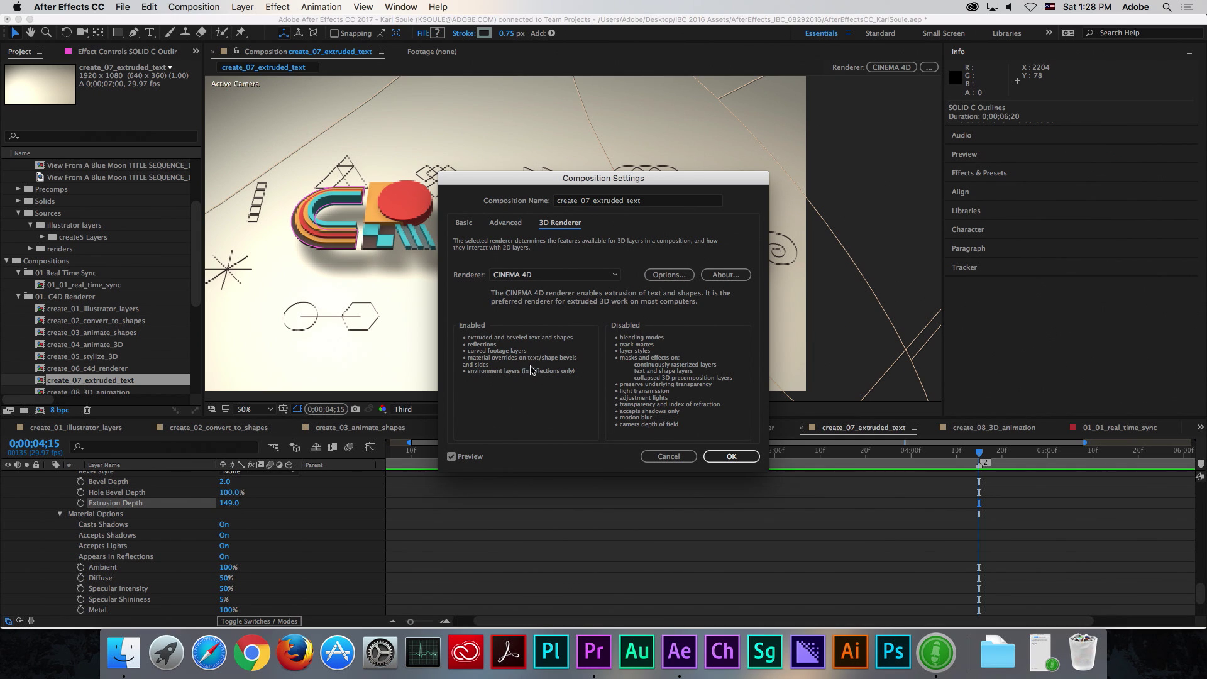
pyautogui.click(668, 275)
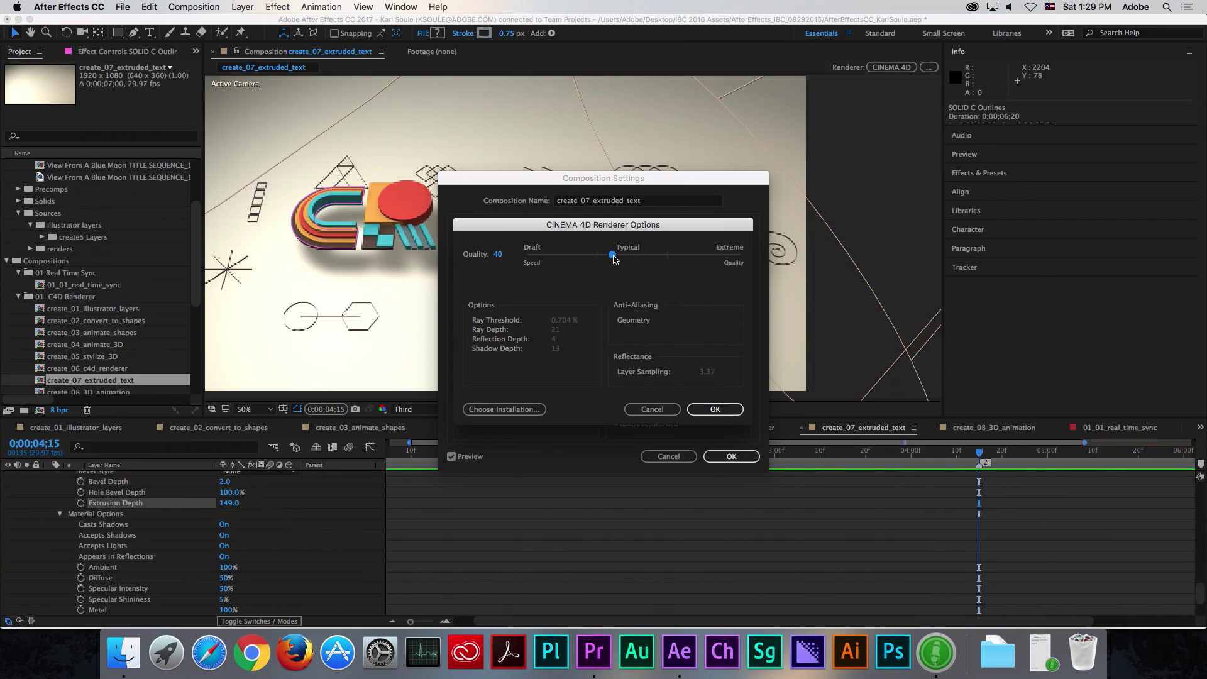
pyautogui.moveTo(664, 255)
pyautogui.mouseDown()
pyautogui.moveTo(684, 252)
pyautogui.moveTo(663, 262)
pyautogui.mouseUp()
pyautogui.moveTo(657, 252); pyautogui.dragTo(680, 262)
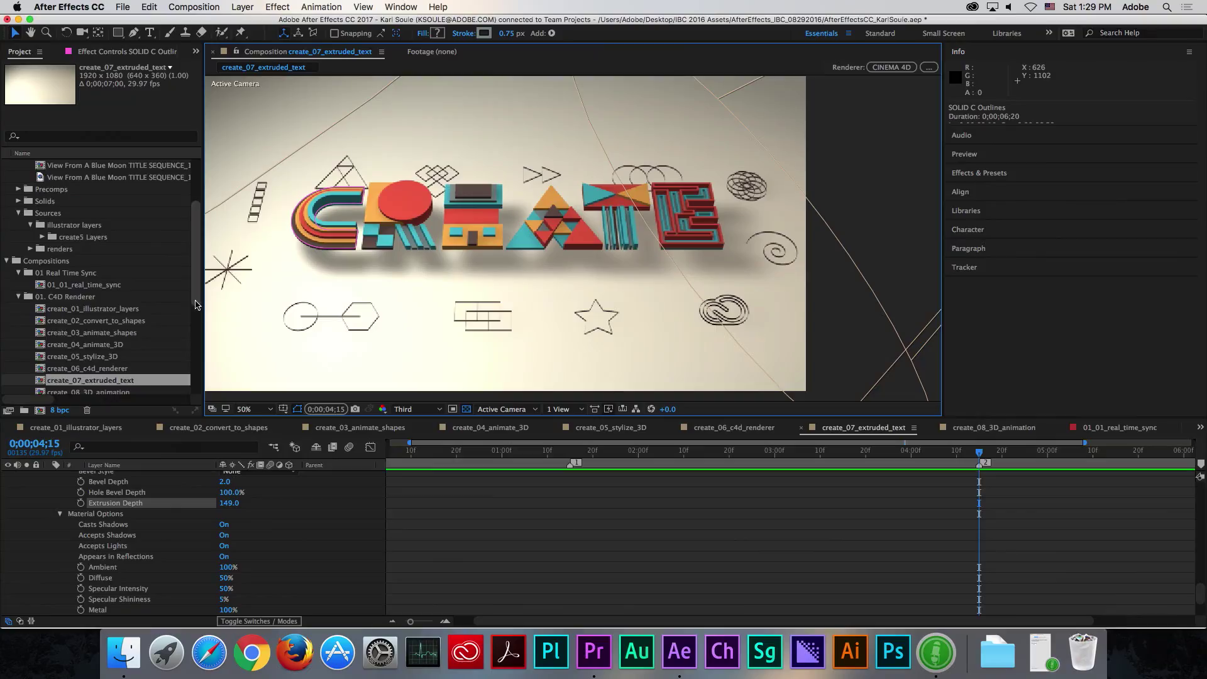
# Step: Open the create_08_3D_animation composition and preview its camera animation
pyautogui.moveTo(196, 306); pyautogui.dragTo(195, 335)
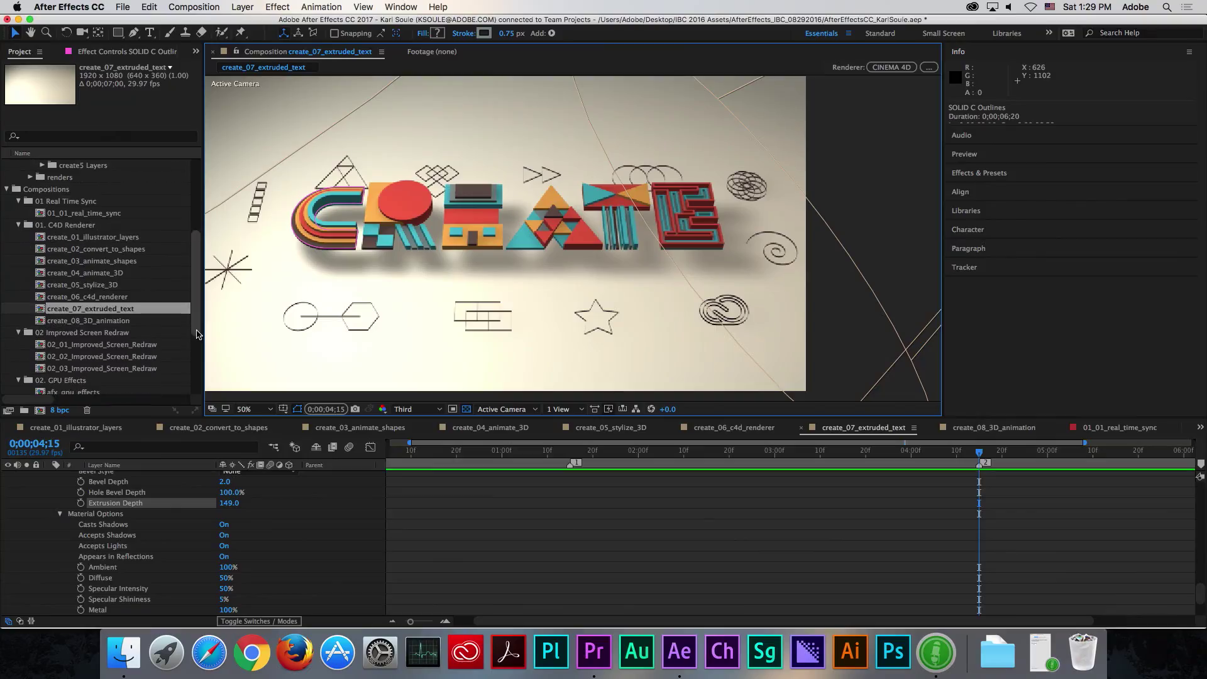
pyautogui.doubleClick(39, 321)
pyautogui.press('space')
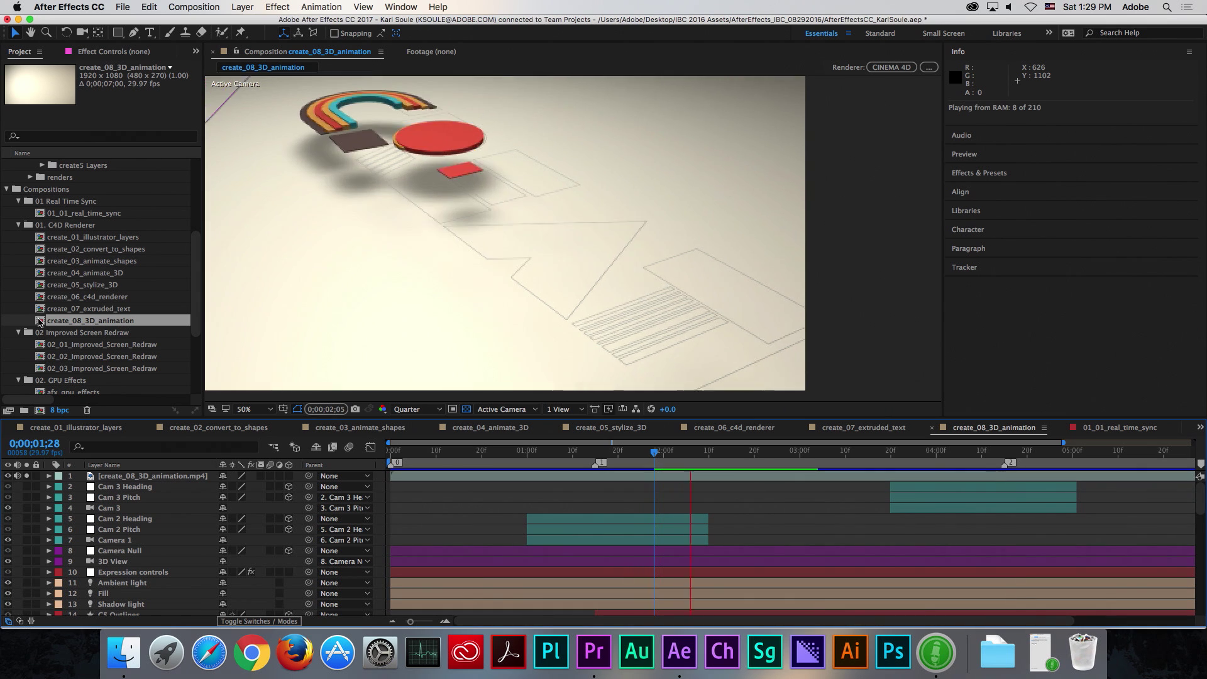